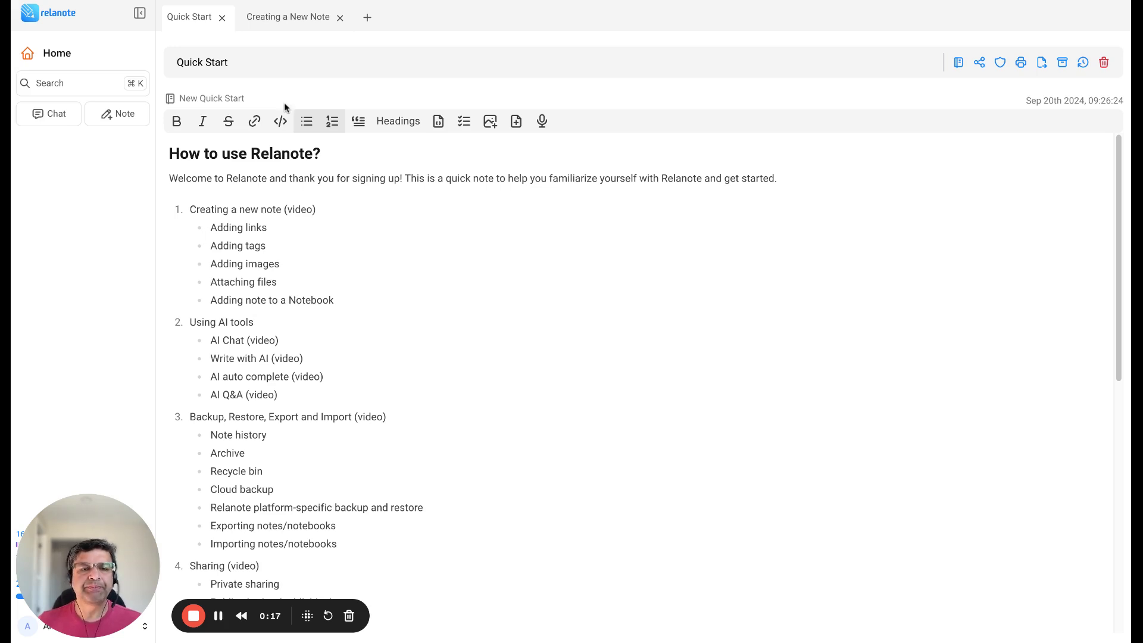
# Step: Switch to the 'Creating a New Note' guide tab from the Quick Start overview
pyautogui.click(284, 25)
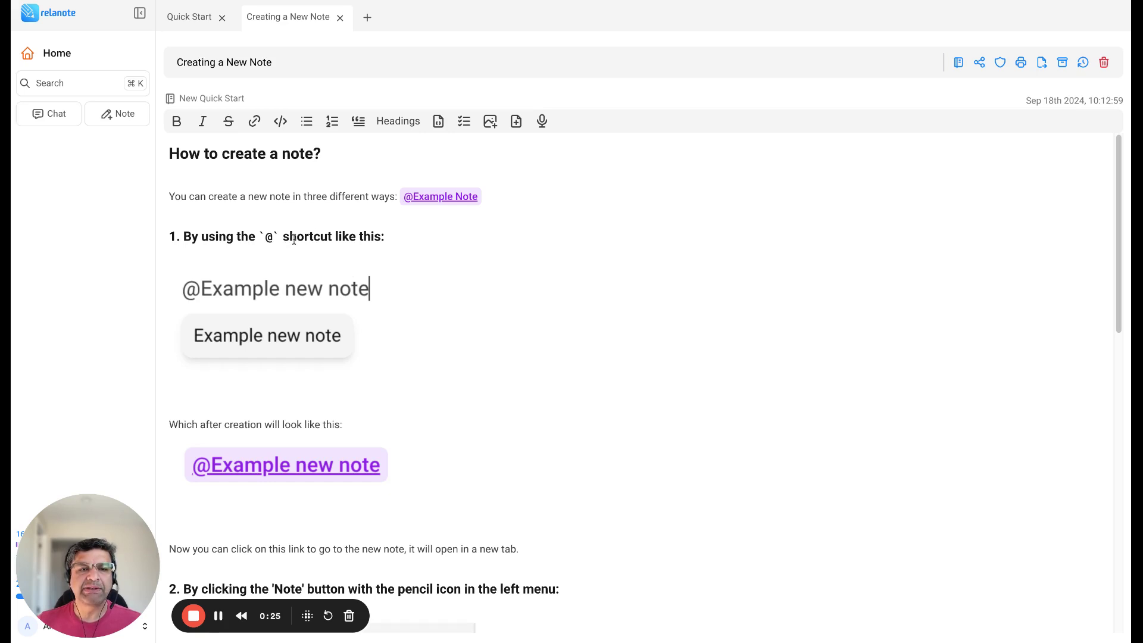
pyautogui.moveTo(484, 198); pyautogui.dragTo(402, 197)
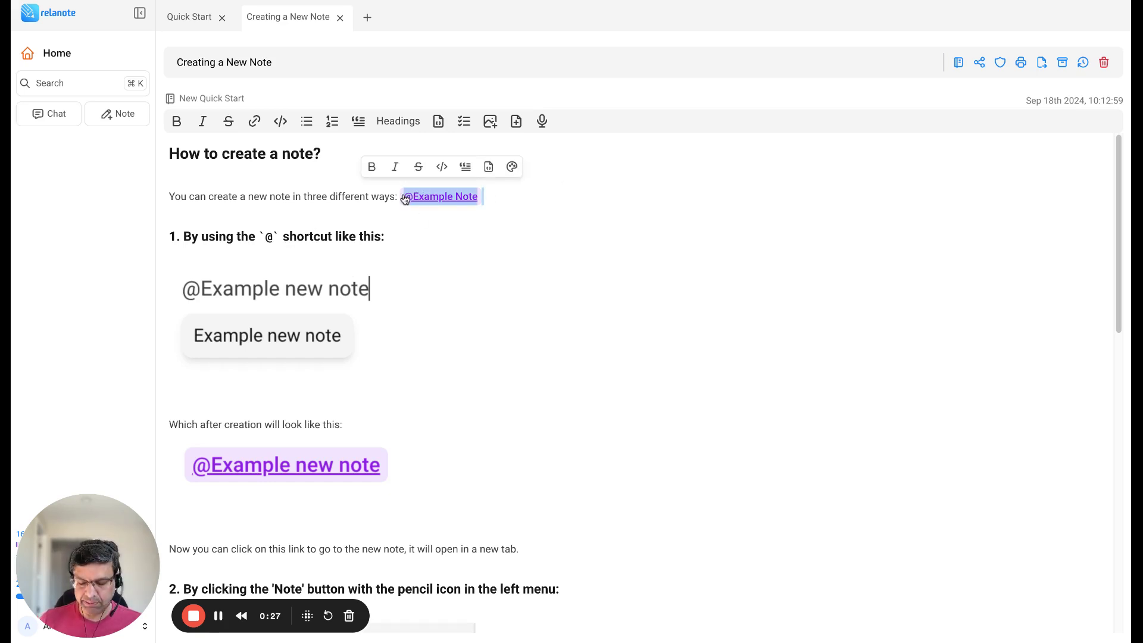
pyautogui.press('BackSpace')
pyautogui.write('@Ex')
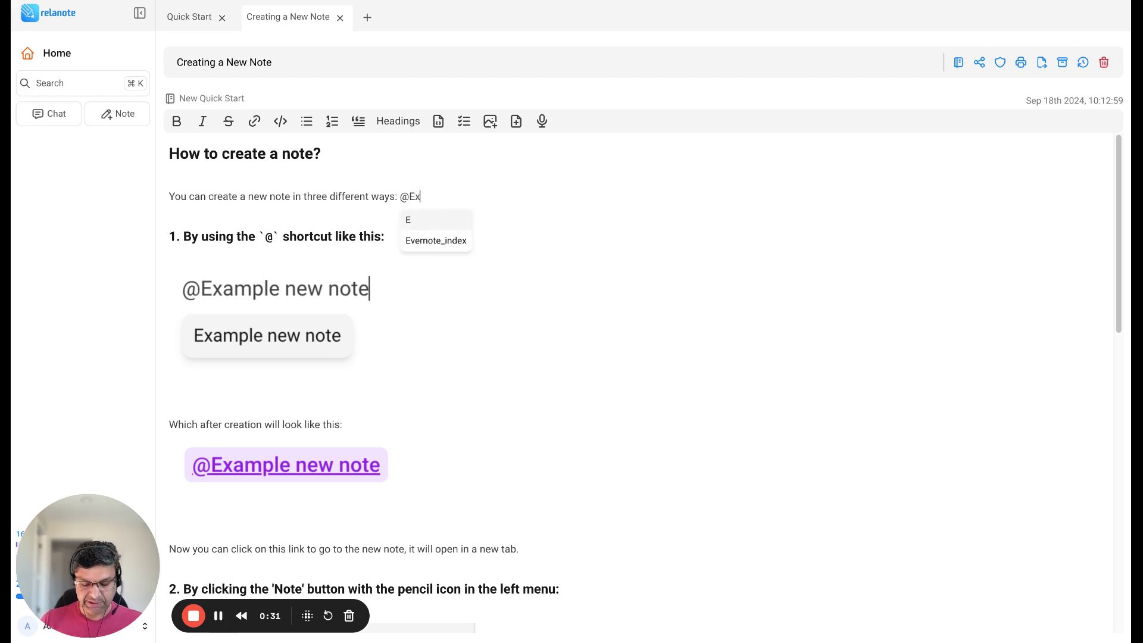
pyautogui.write('ample Note')
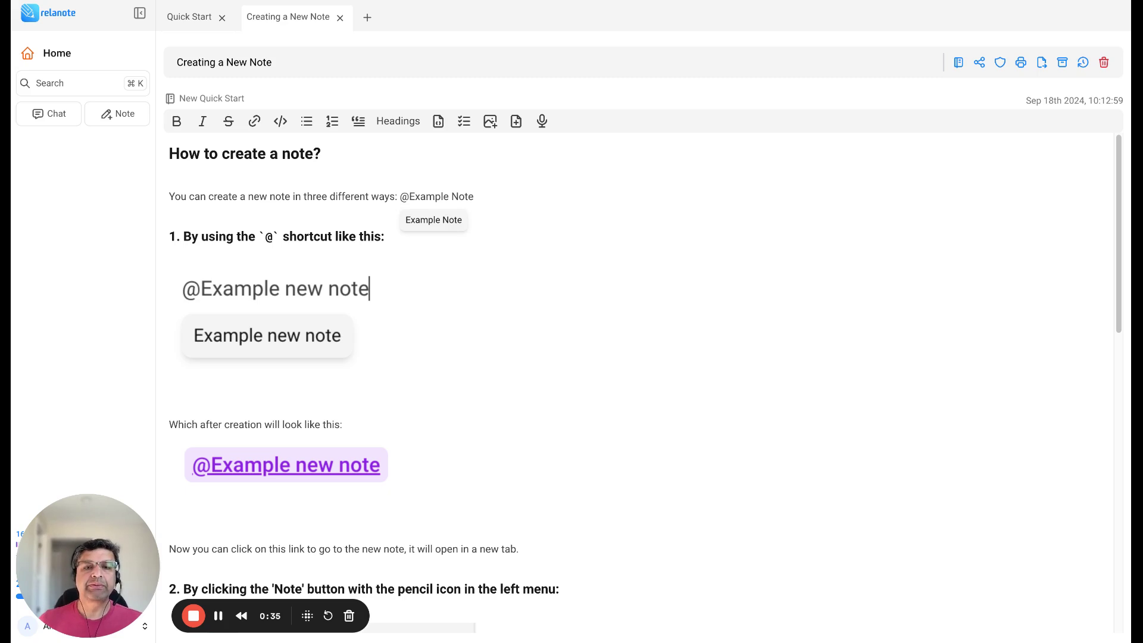
pyautogui.click(429, 219)
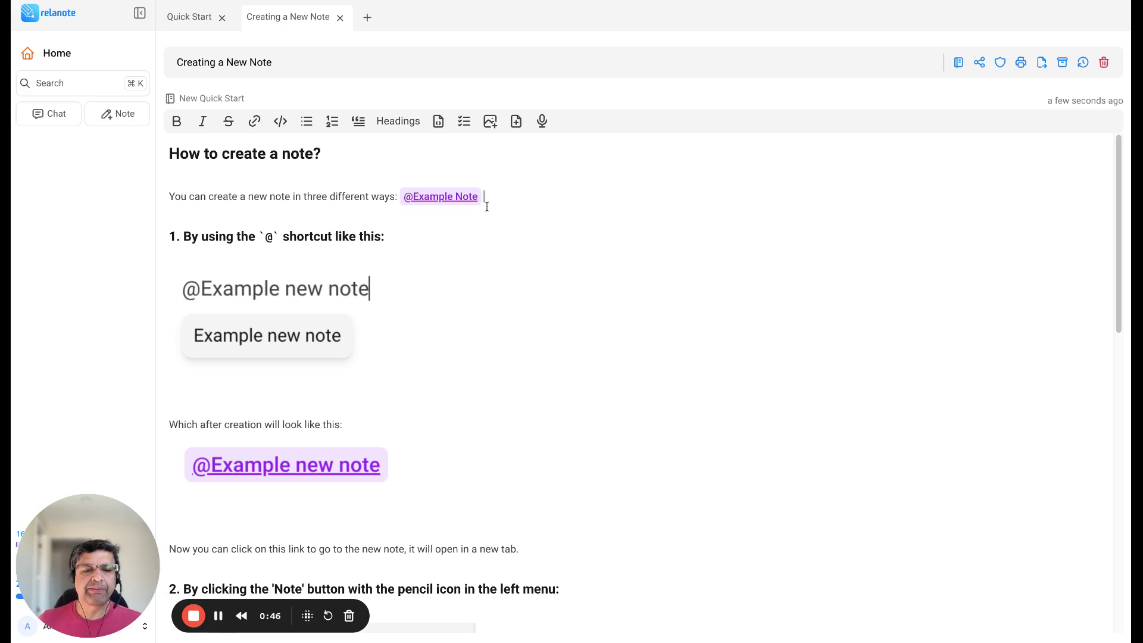
# Step: Open Example Note from its link, then replace that mention with a link to a new note 'Title'
pyautogui.click(442, 203)
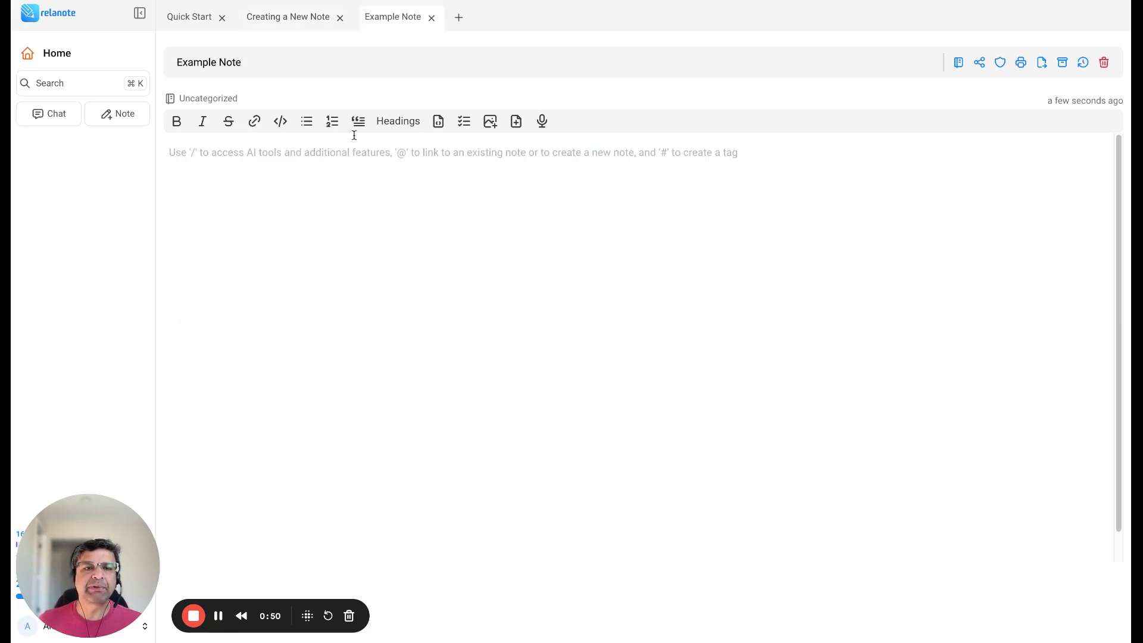
pyautogui.click(296, 29)
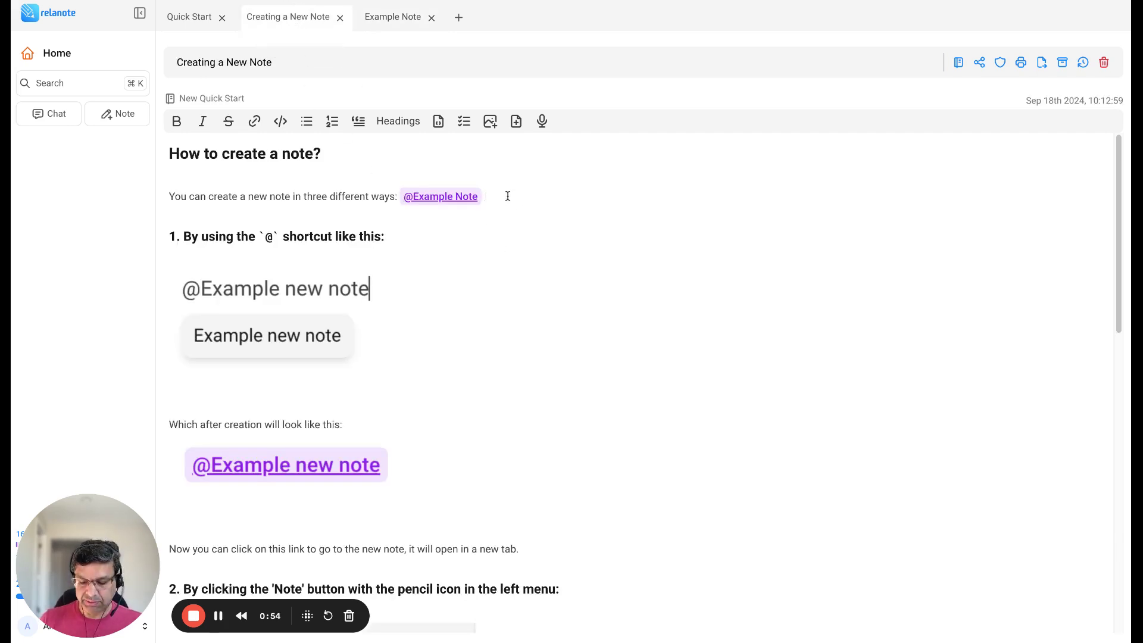
pyautogui.press('BackSpace')
pyautogui.press('BackSpace')
pyautogui.press('BackSpace')
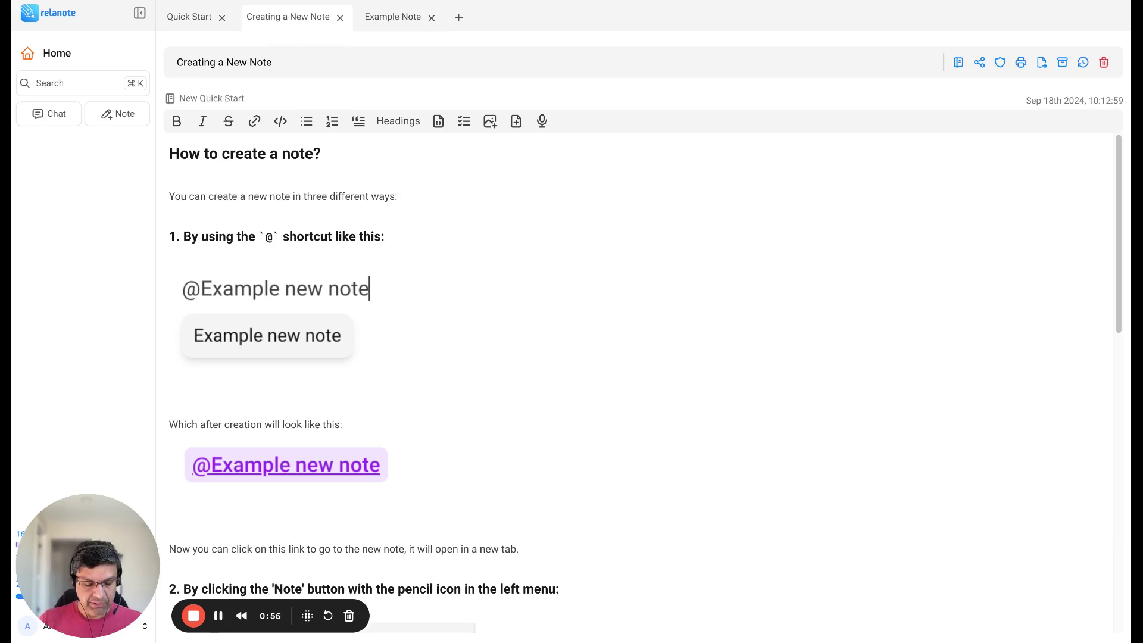
pyautogui.write('@')
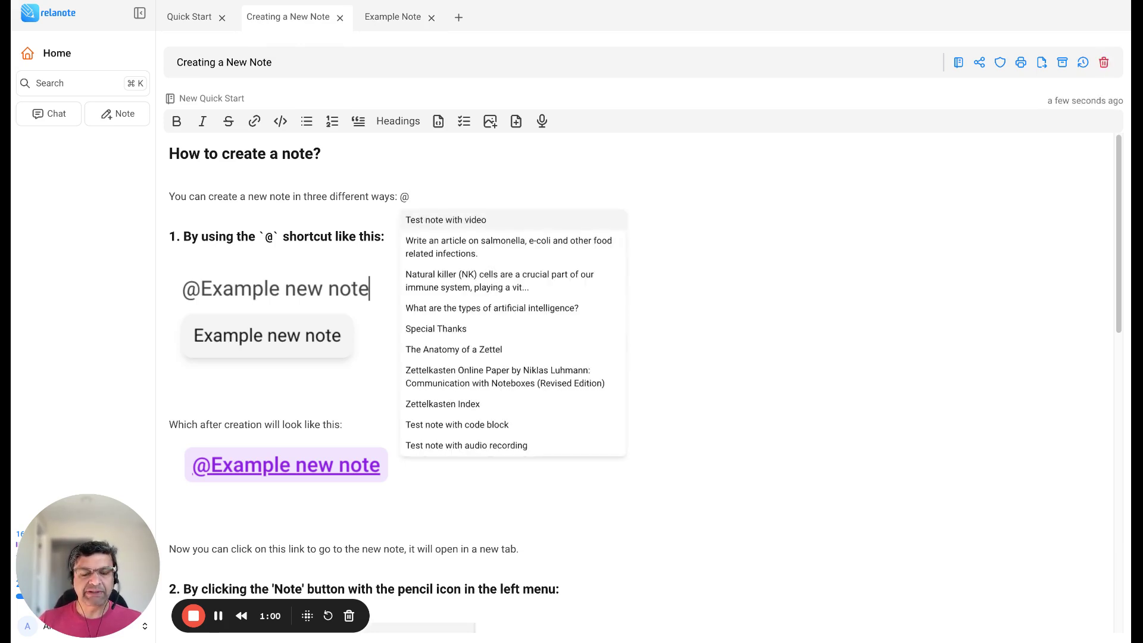
pyautogui.write('E')
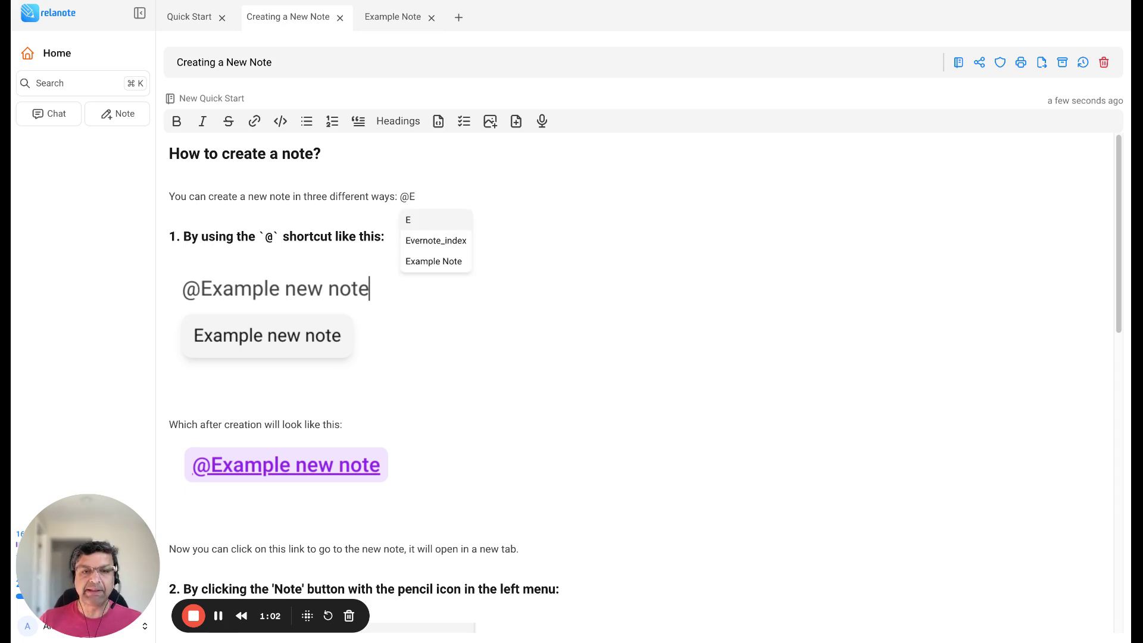
pyautogui.press('BackSpace')
pyautogui.write('Title')
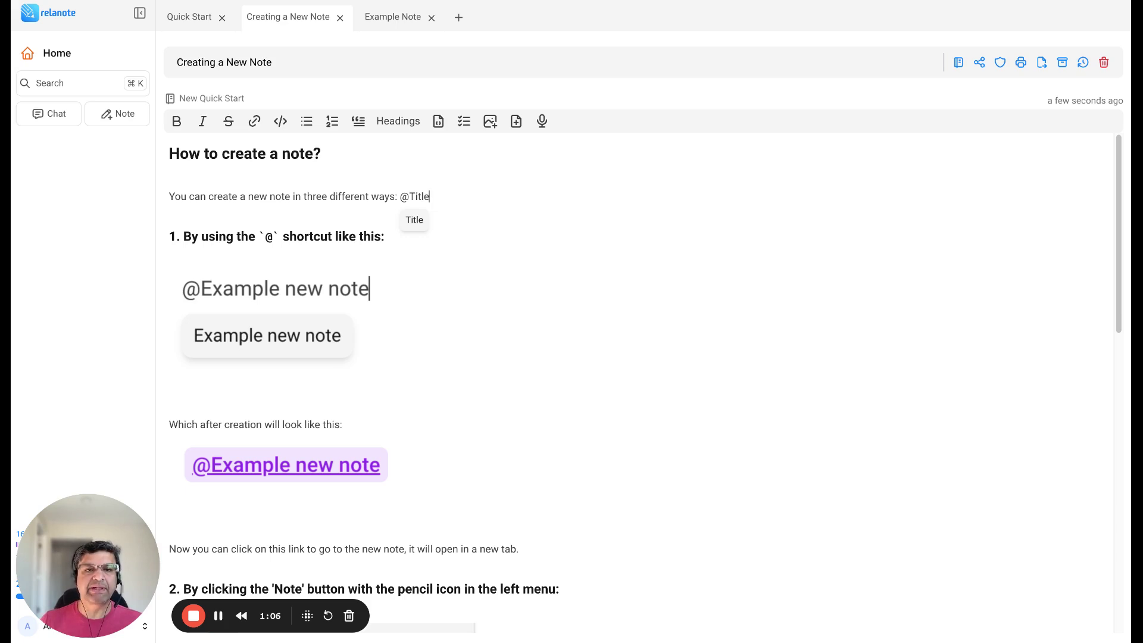
pyautogui.click(414, 221)
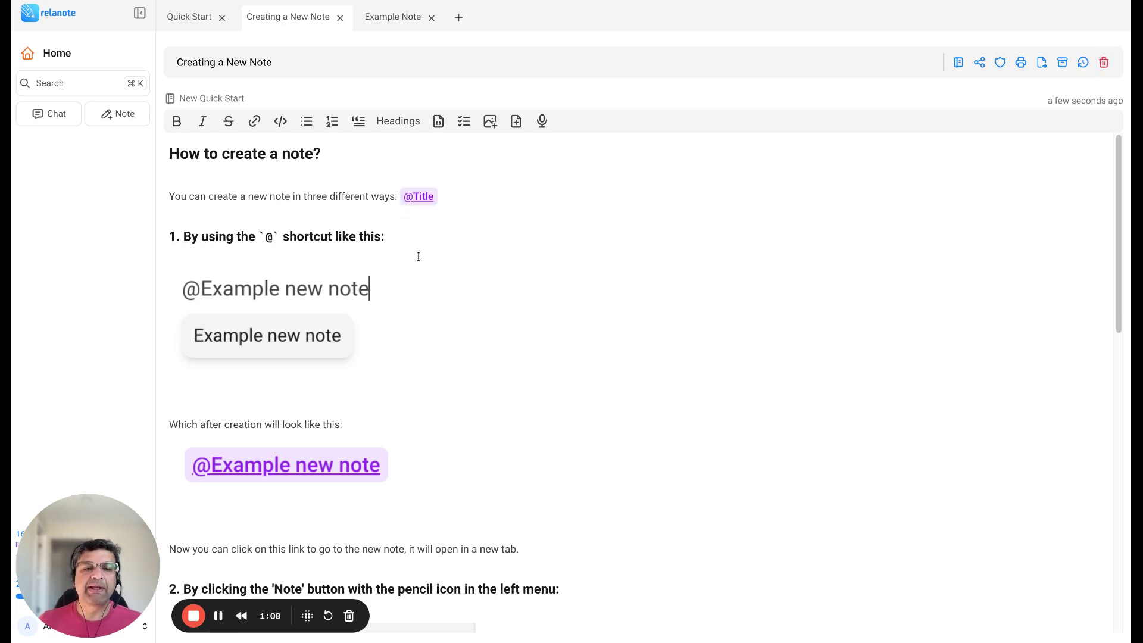
# Step: Open the new Title note and move it to the trash
pyautogui.click(424, 200)
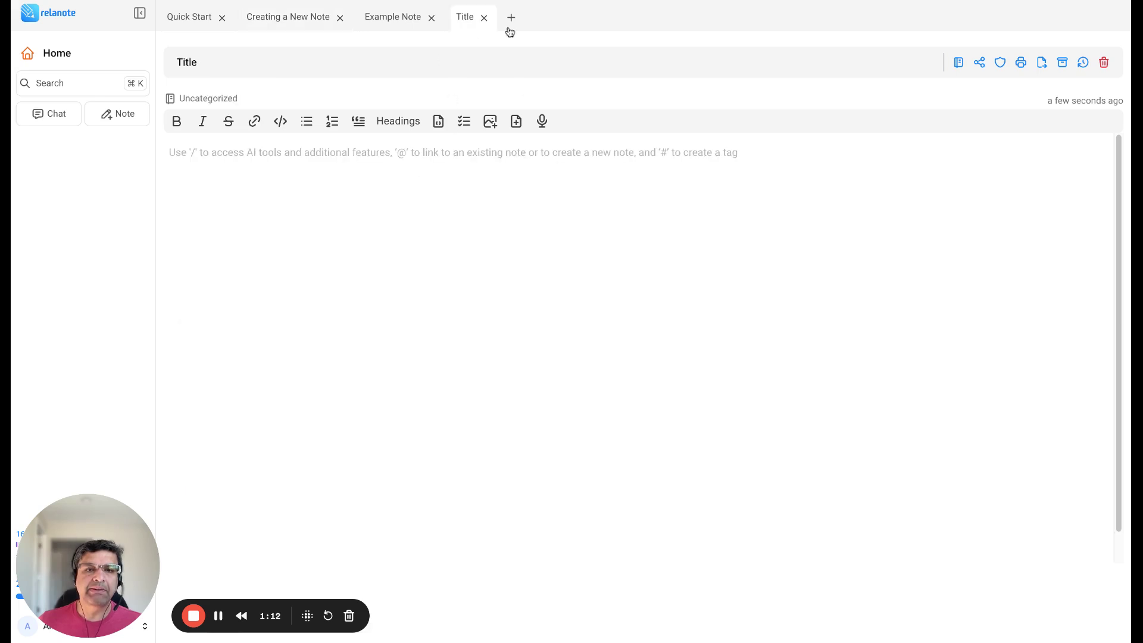
pyautogui.click(1104, 62)
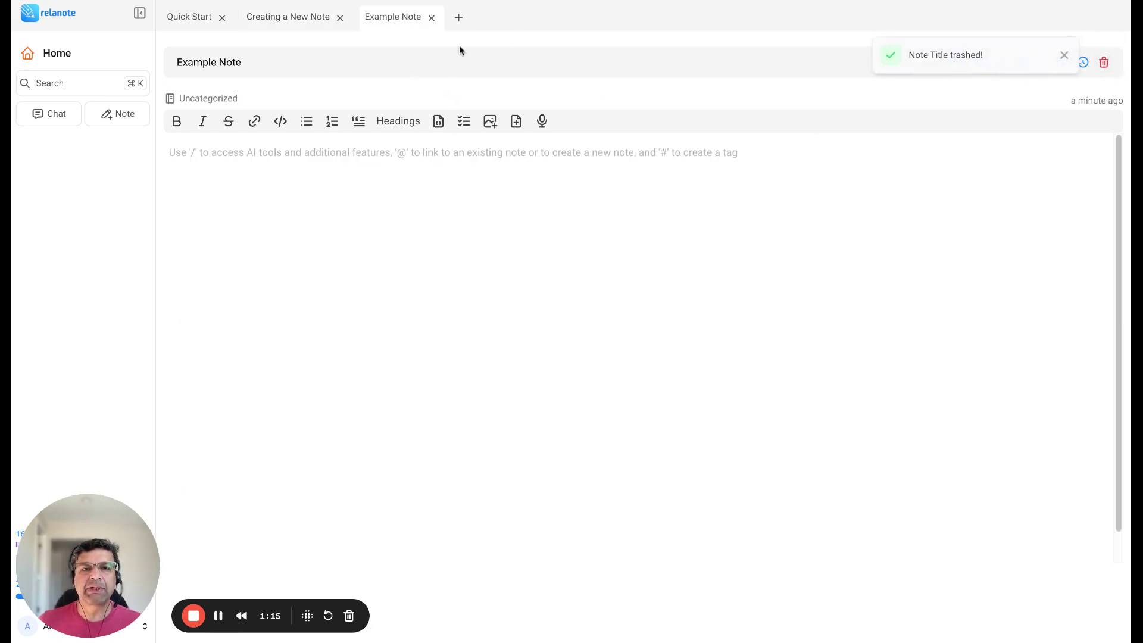
pyautogui.click(301, 16)
pyautogui.moveTo(440, 197); pyautogui.dragTo(394, 197)
pyautogui.click(461, 195)
pyautogui.press('BackSpace')
pyautogui.press('BackSpace')
pyautogui.press('BackSpace')
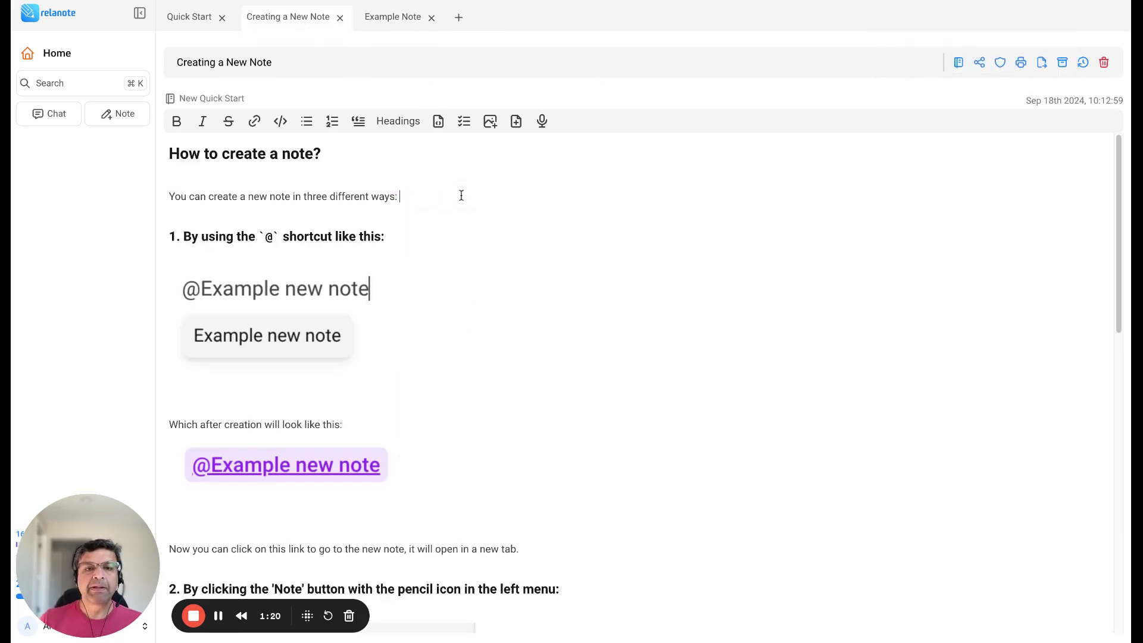
pyautogui.scroll(-5, 231, 311)
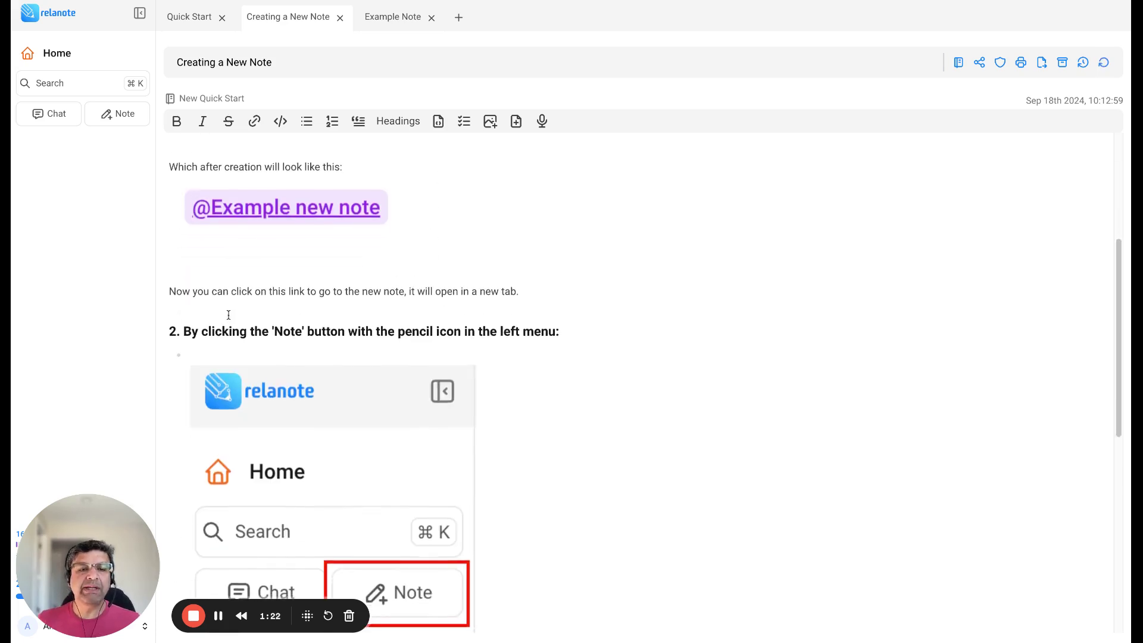
pyautogui.scroll(-1, 208, 313)
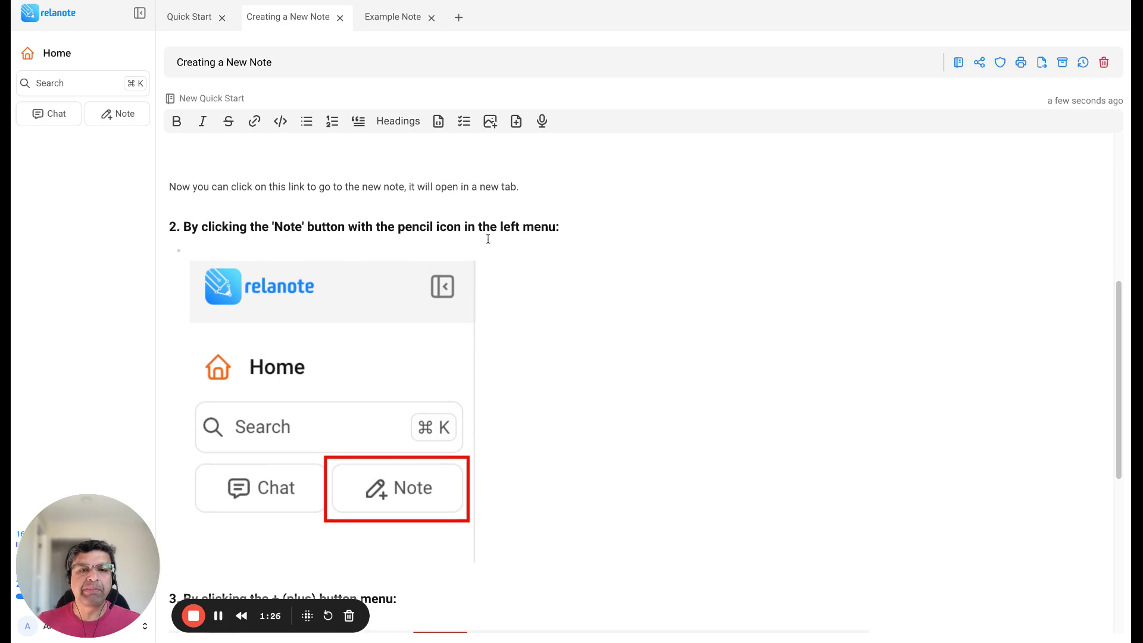
# Step: Create a new blank note and clear its Untitled title to make it Example Note
pyautogui.click(109, 123)
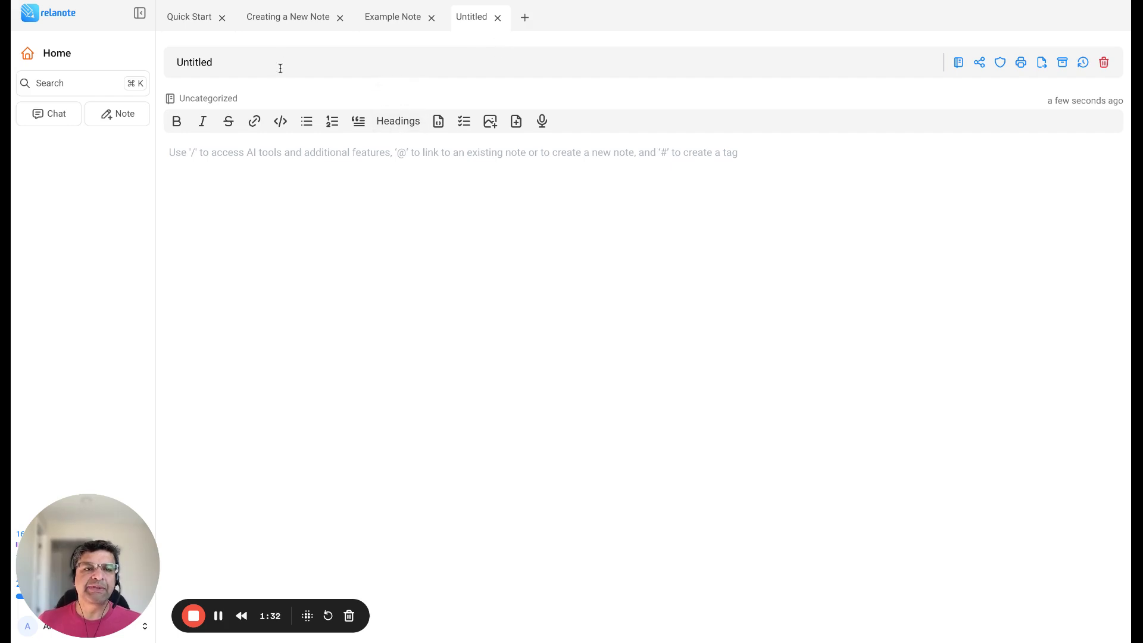
pyautogui.moveTo(175, 62); pyautogui.dragTo(211, 62)
pyautogui.press('BackSpace')
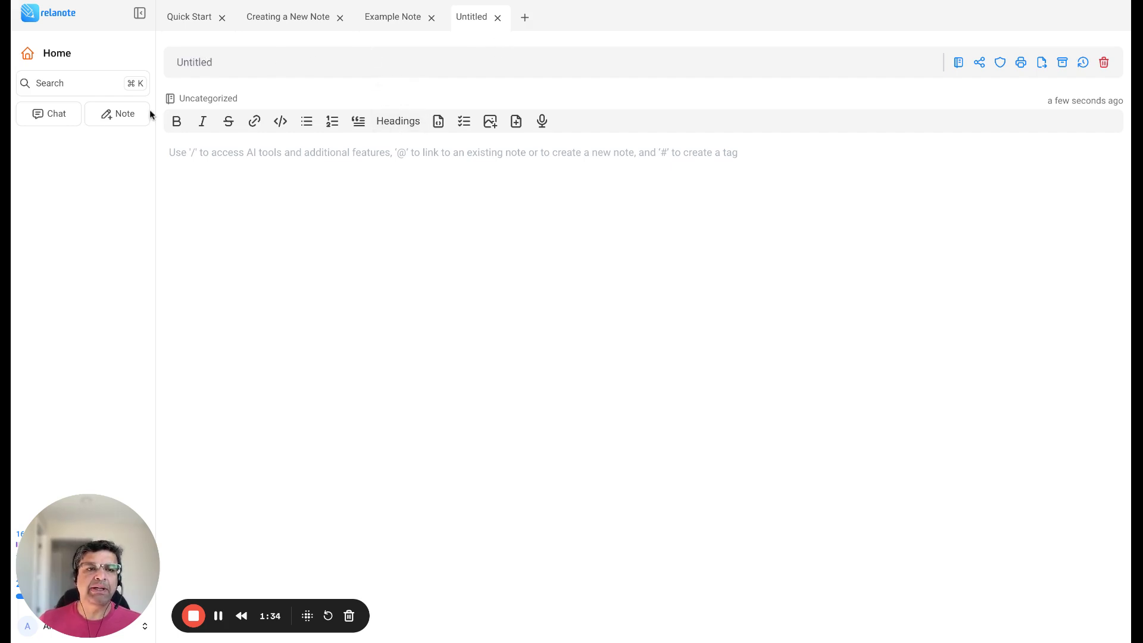
pyautogui.click(384, 20)
pyautogui.click(258, 25)
pyautogui.scroll(-10, 351, 347)
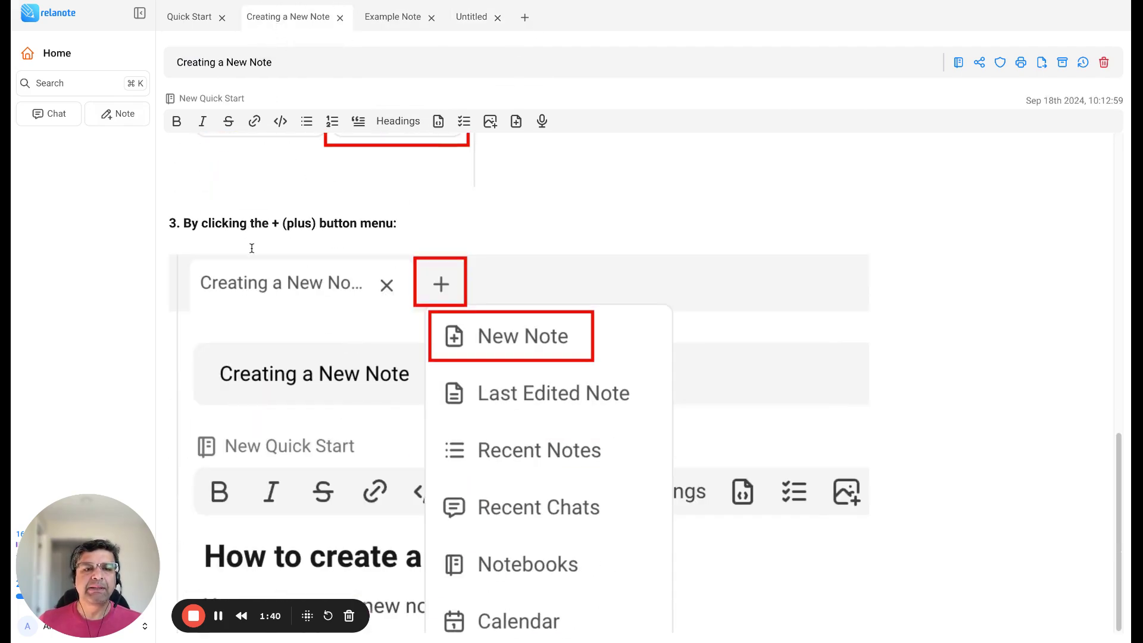
# Step: Create another blank note from the new-tab options list
pyautogui.click(524, 18)
pyautogui.click(526, 22)
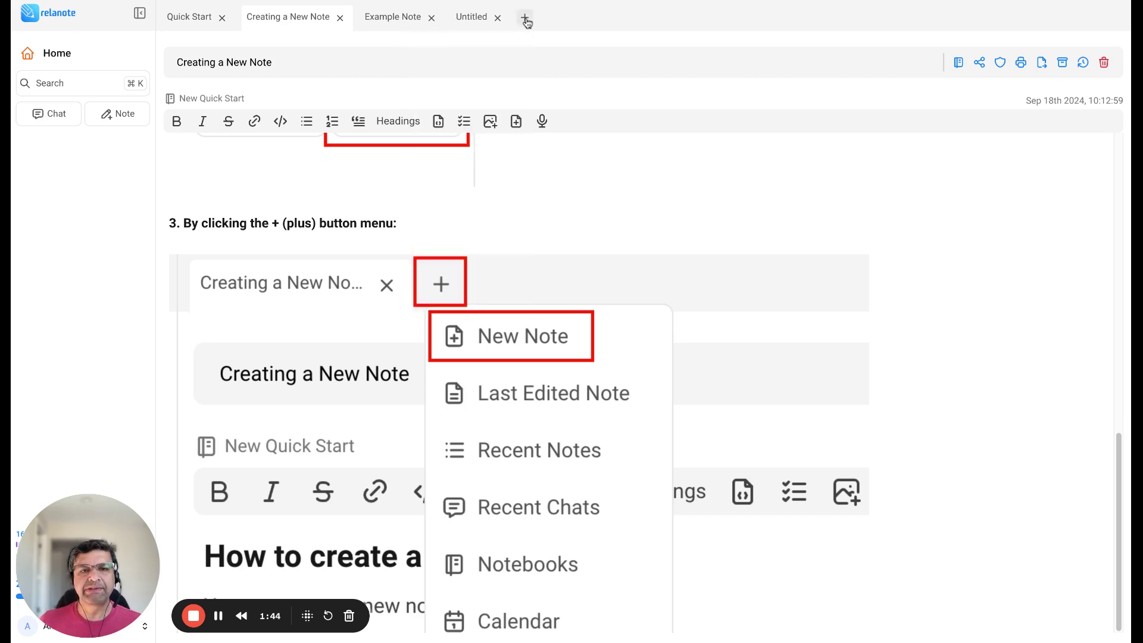
pyautogui.click(526, 22)
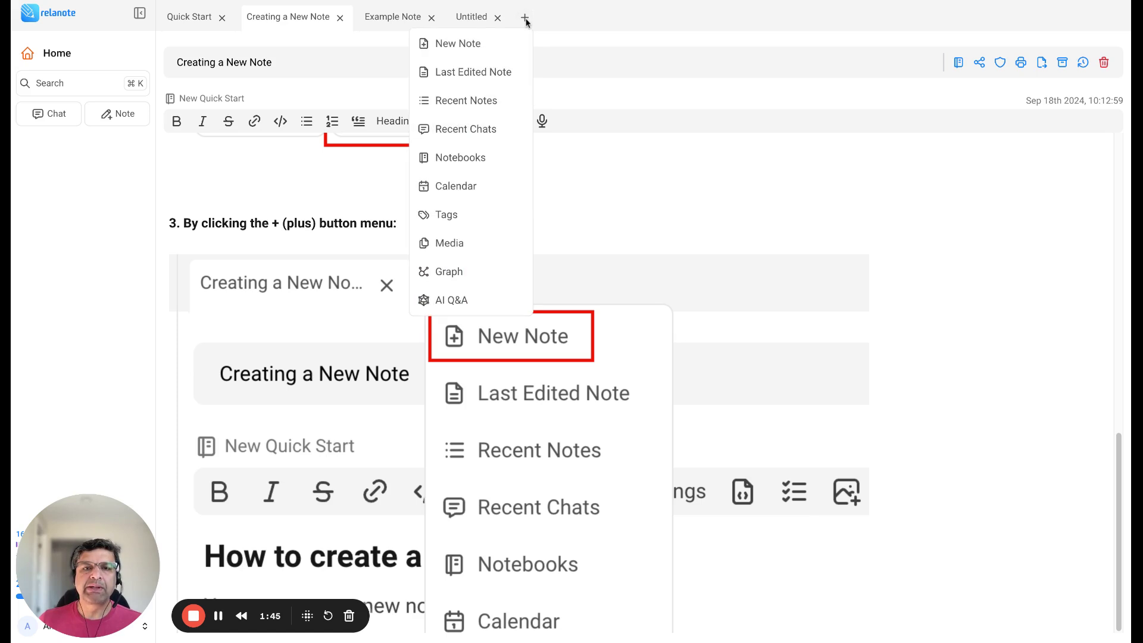
pyautogui.click(475, 49)
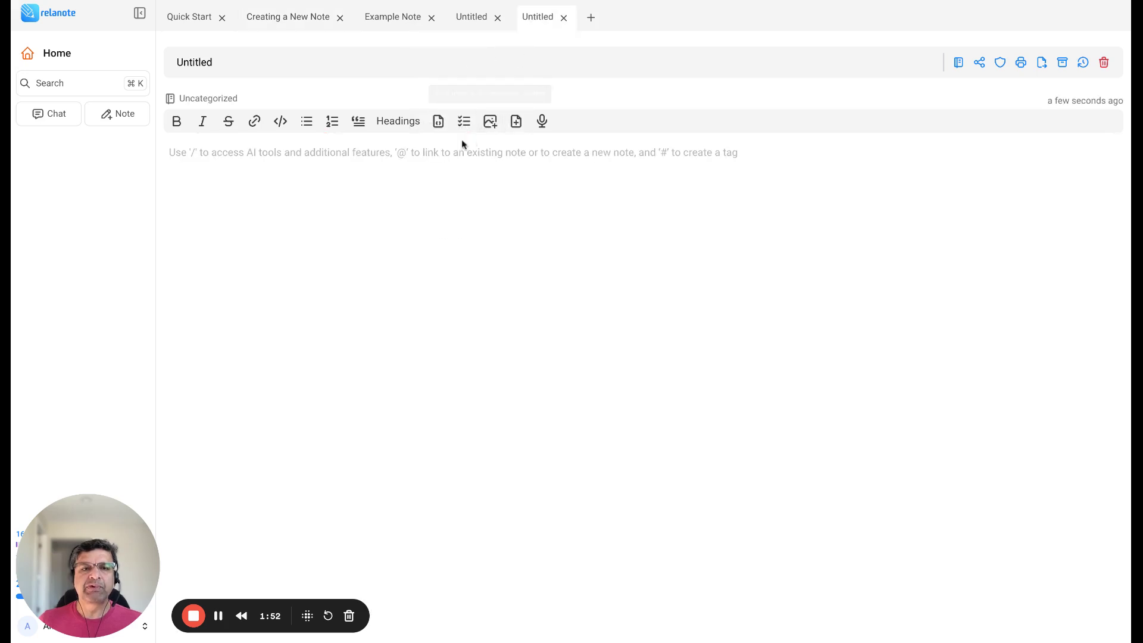
pyautogui.click(311, 69)
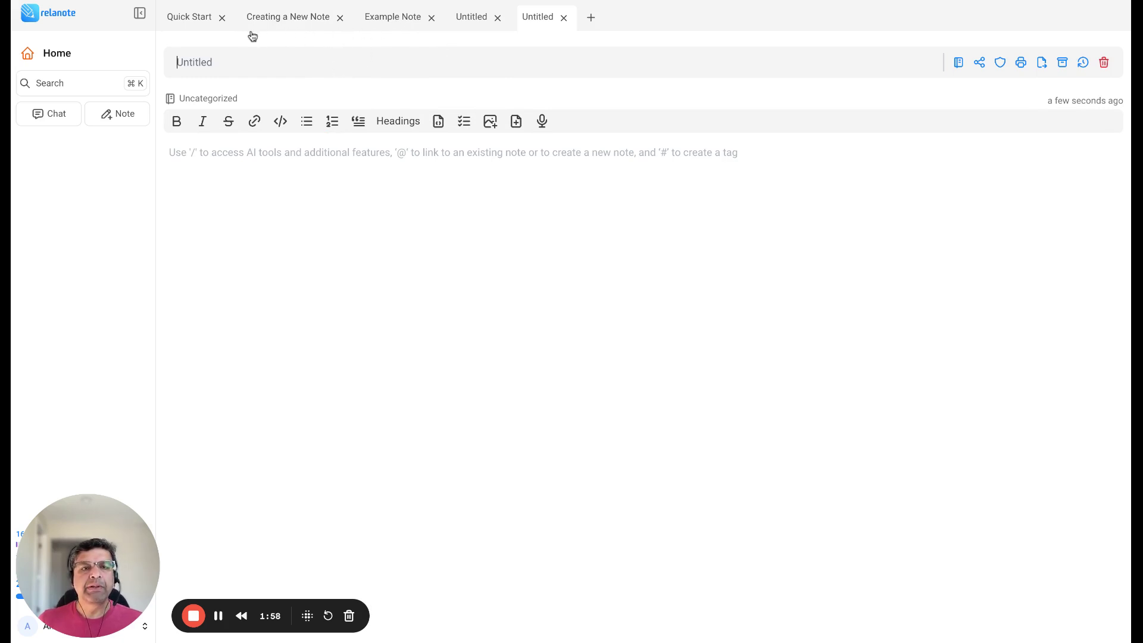
# Step: Close both Untitled notes and return to the empty Example Note
pyautogui.click(275, 23)
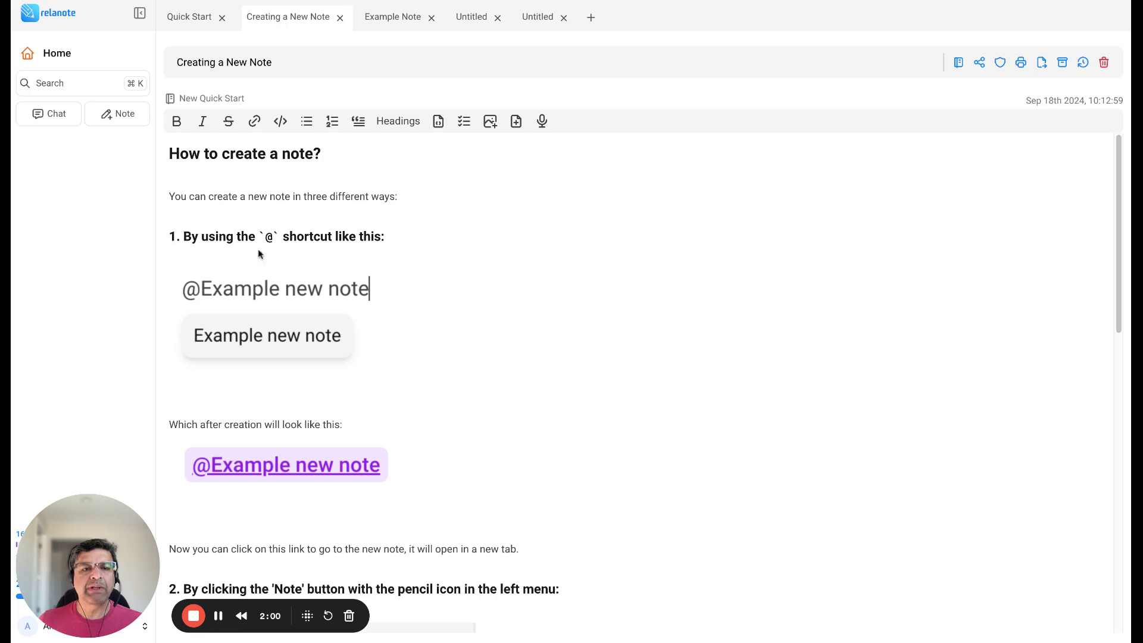
pyautogui.click(192, 24)
pyautogui.moveTo(217, 233); pyautogui.dragTo(272, 246)
pyautogui.click(279, 245)
pyautogui.click(497, 18)
pyautogui.click(498, 18)
pyautogui.click(387, 24)
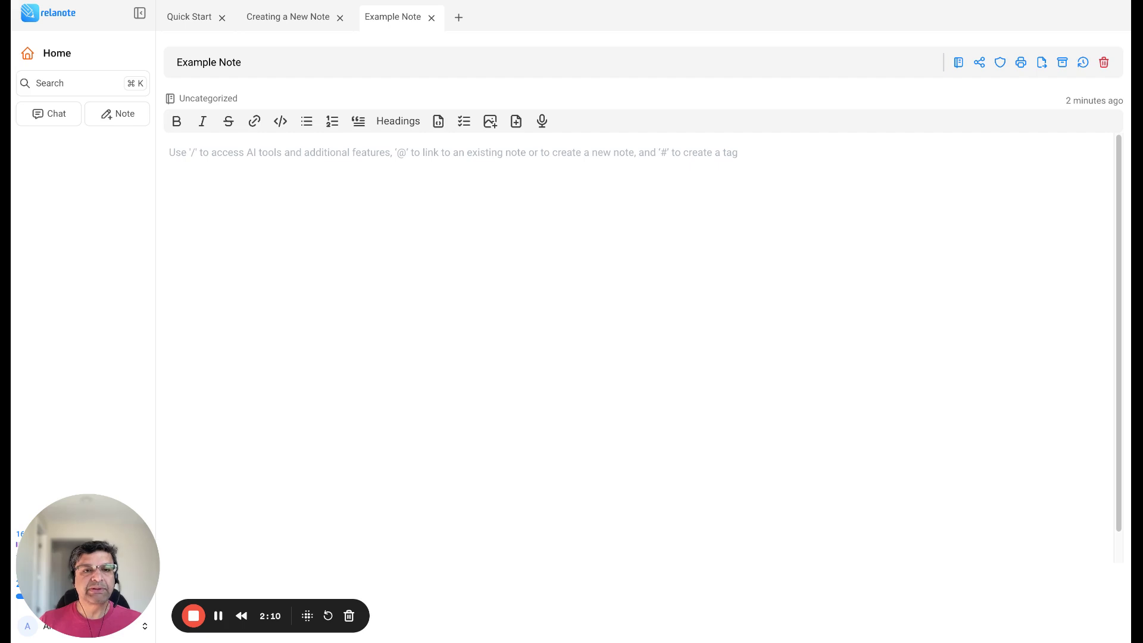
pyautogui.write('@')
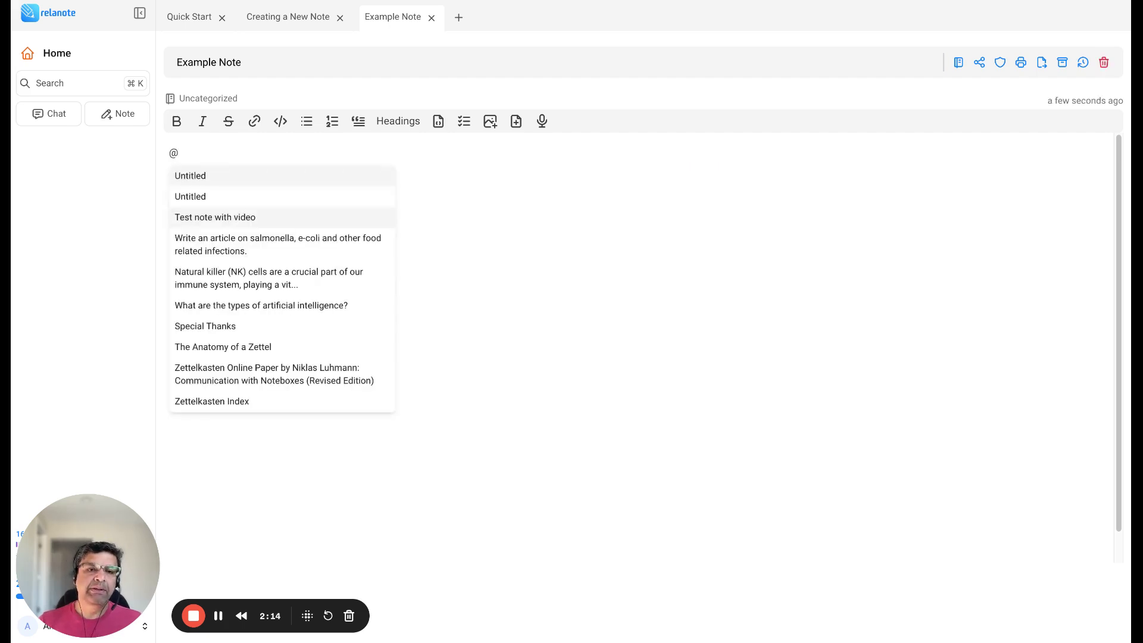
pyautogui.write('Qui')
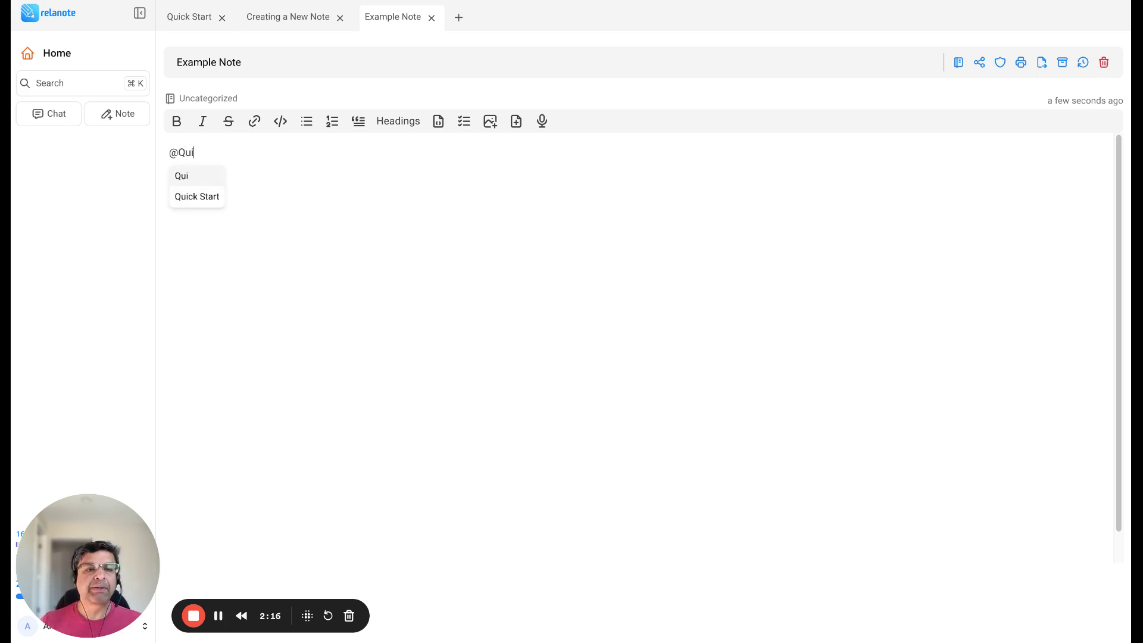
pyautogui.click(200, 201)
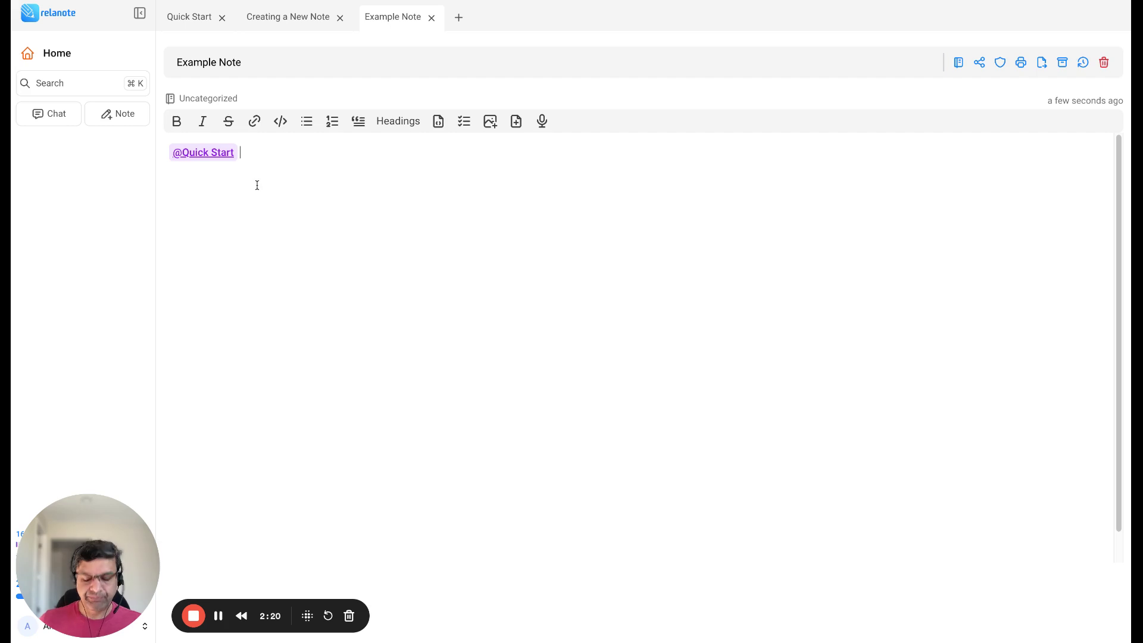
pyautogui.press('Return')
pyautogui.write('@C')
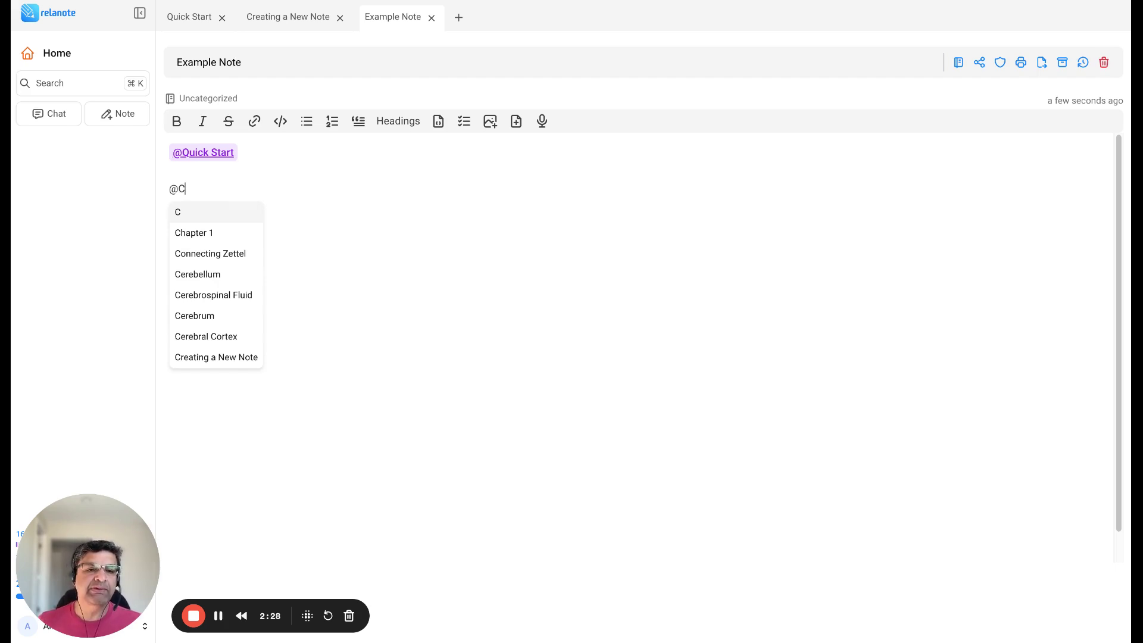
pyautogui.write('re')
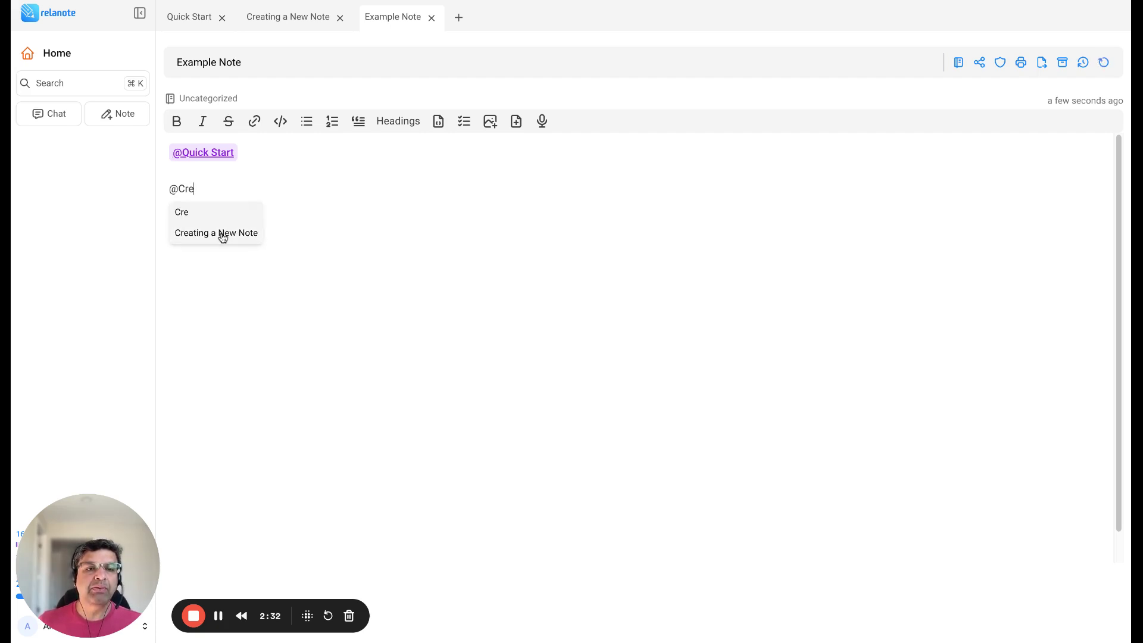
pyautogui.click(226, 238)
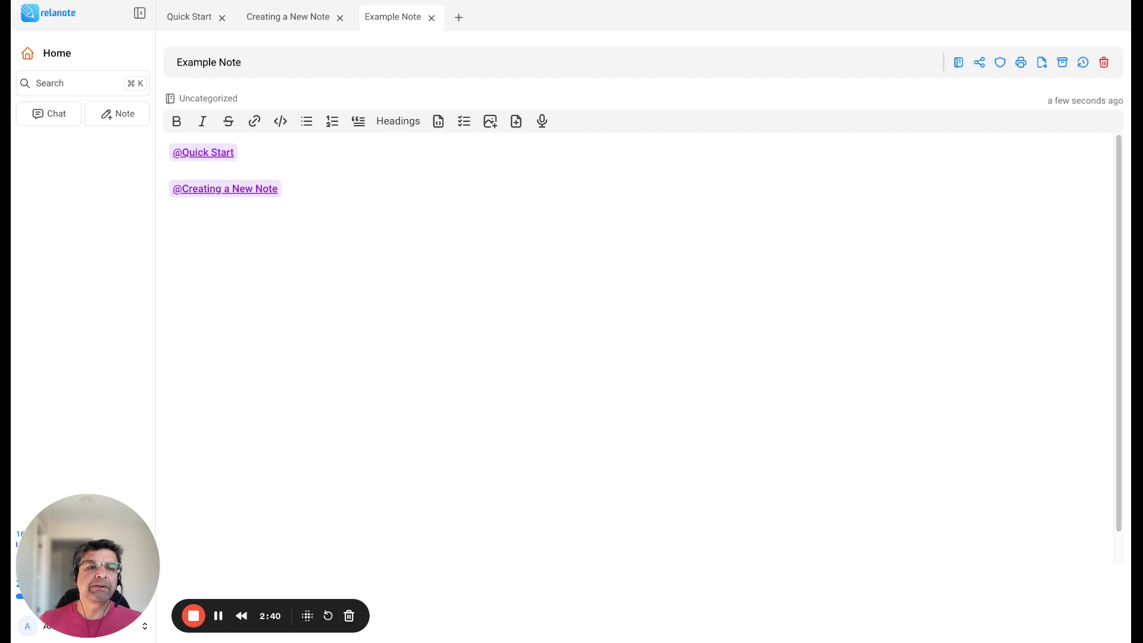
pyautogui.press('Return')
# Step: Type #example tag and create the new 'example tag' tag from the suggestion
pyautogui.write('#')
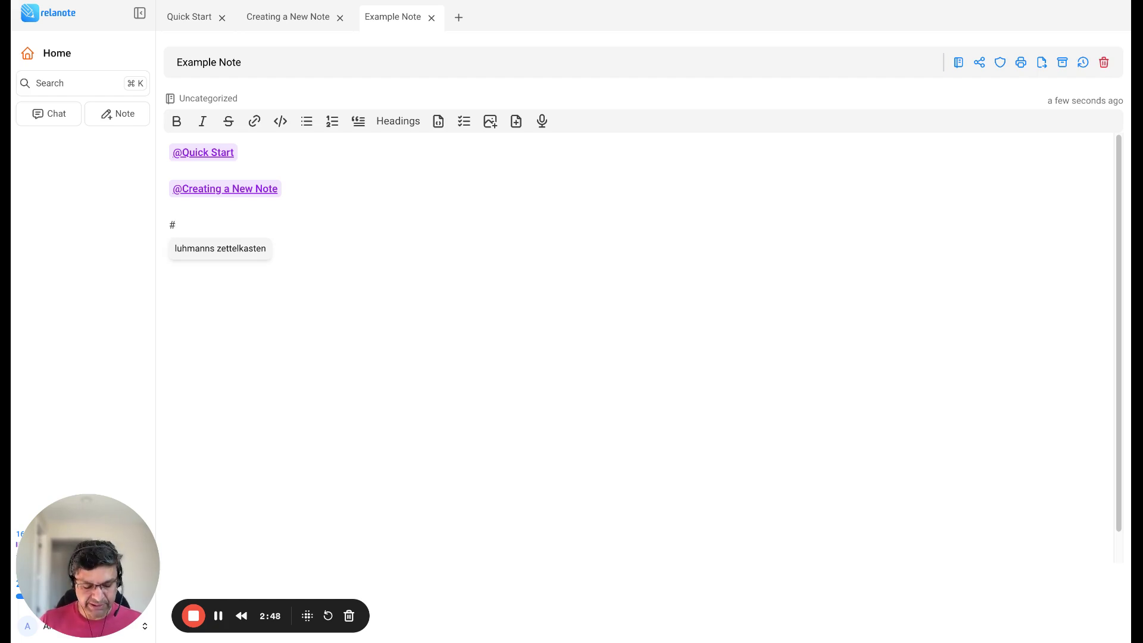
pyautogui.write('exampl')
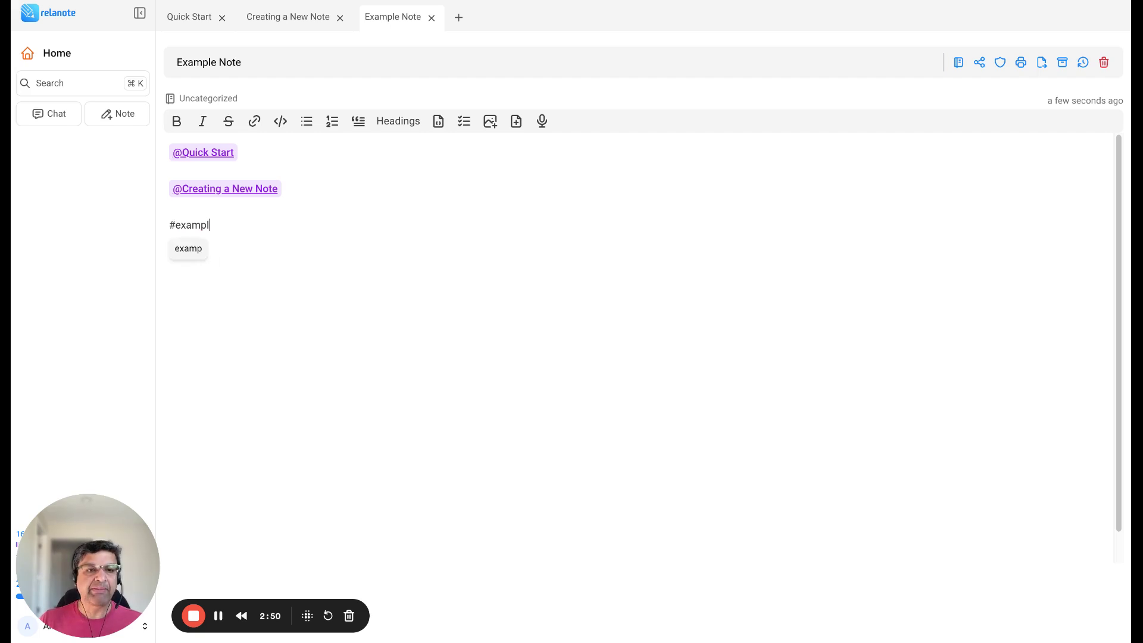
pyautogui.write('e tag')
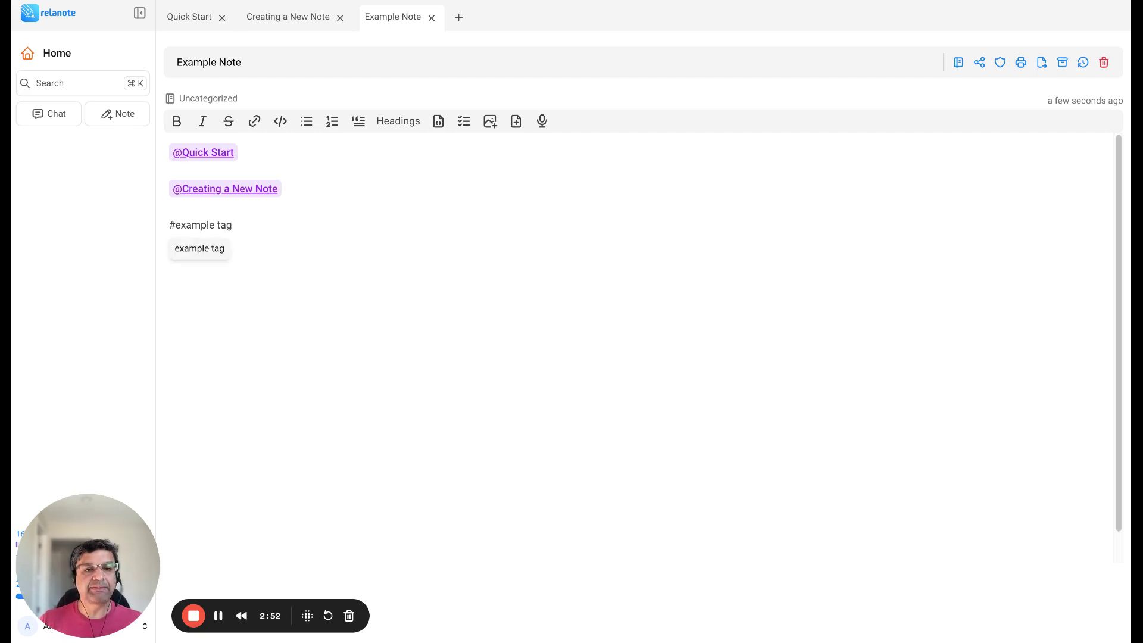
pyautogui.click(215, 249)
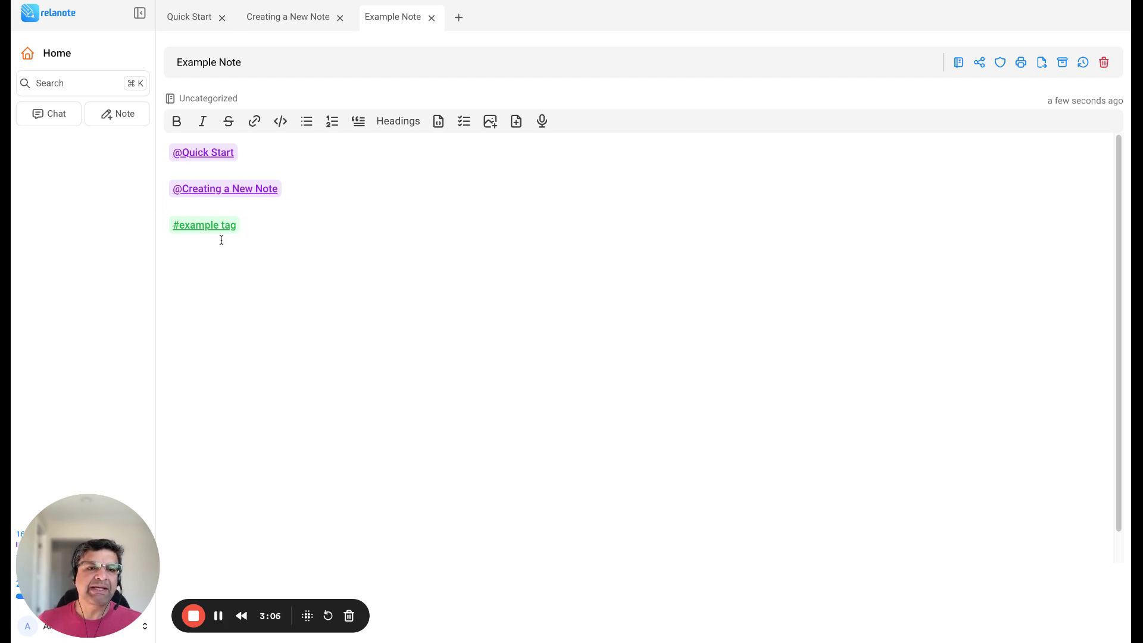
# Step: Search everything for 'luhmann', then close the search results
pyautogui.click(81, 87)
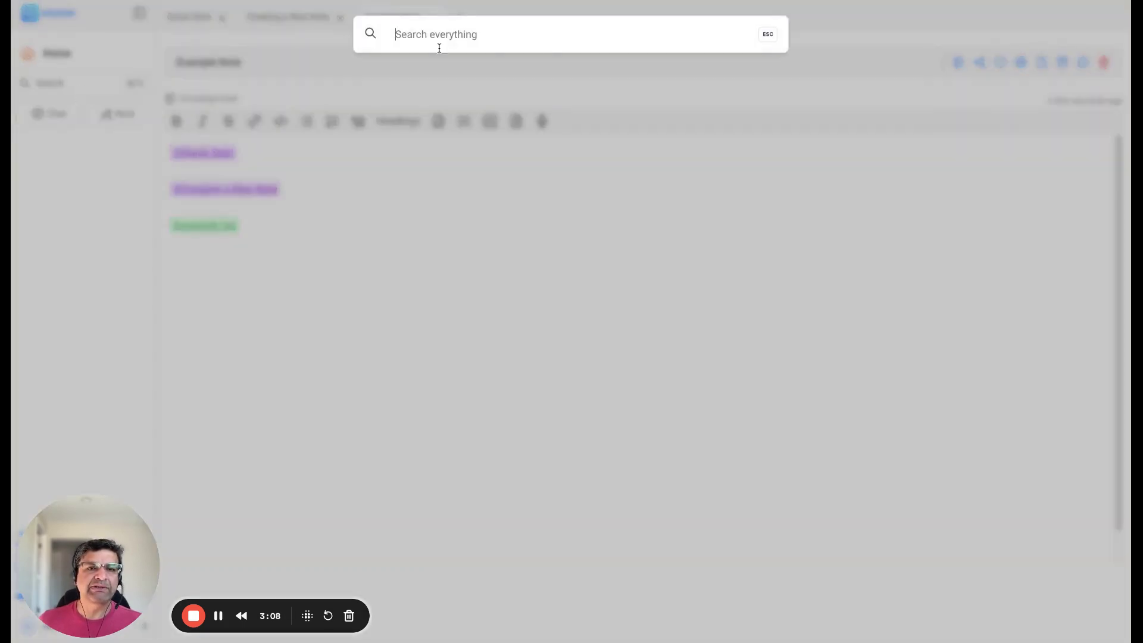
pyautogui.write('luh')
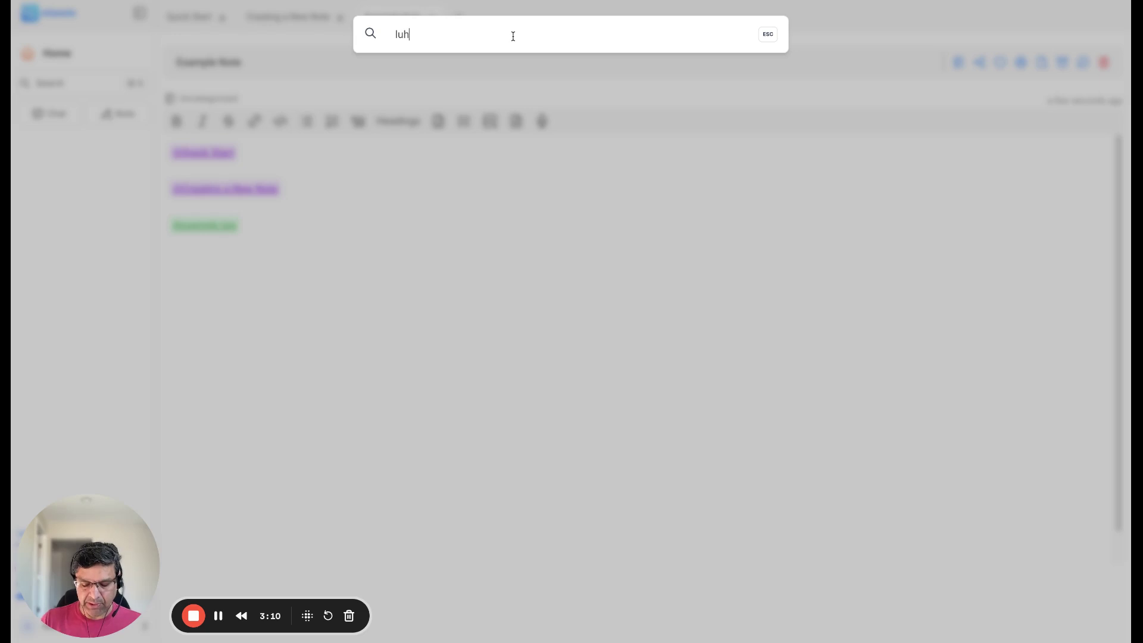
pyautogui.write('mann')
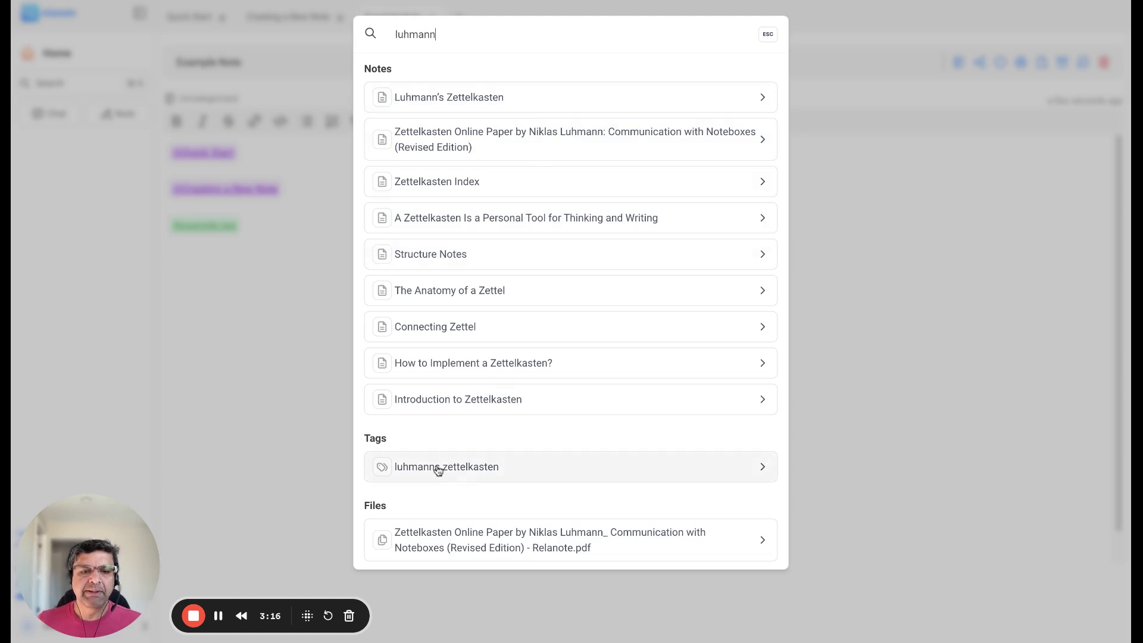
pyautogui.click(311, 432)
pyautogui.click(458, 17)
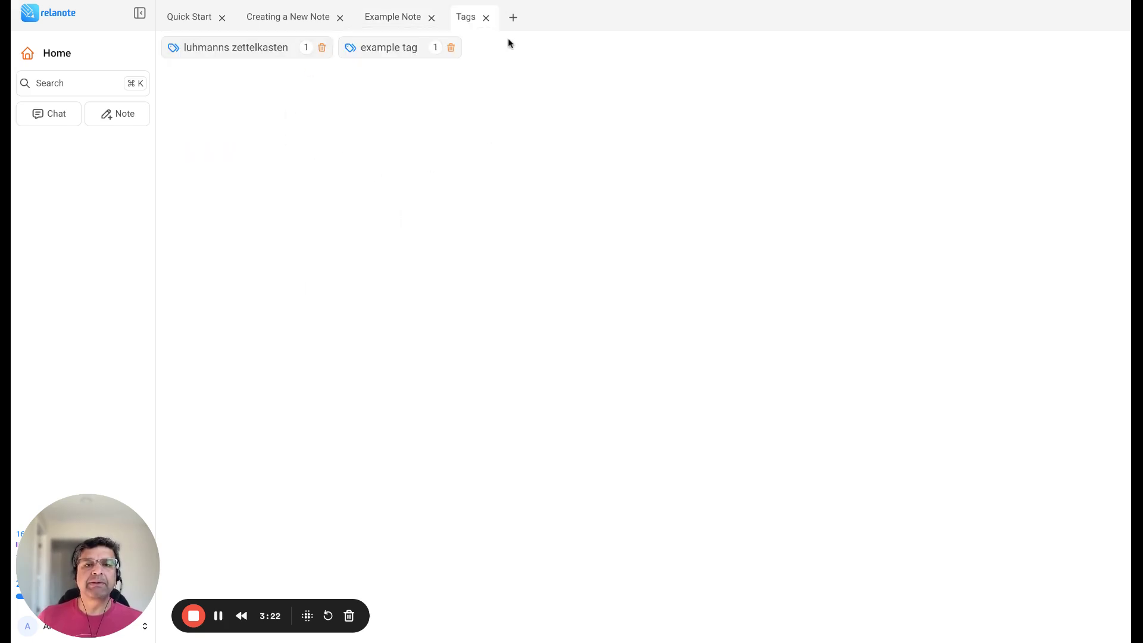
pyautogui.click(484, 19)
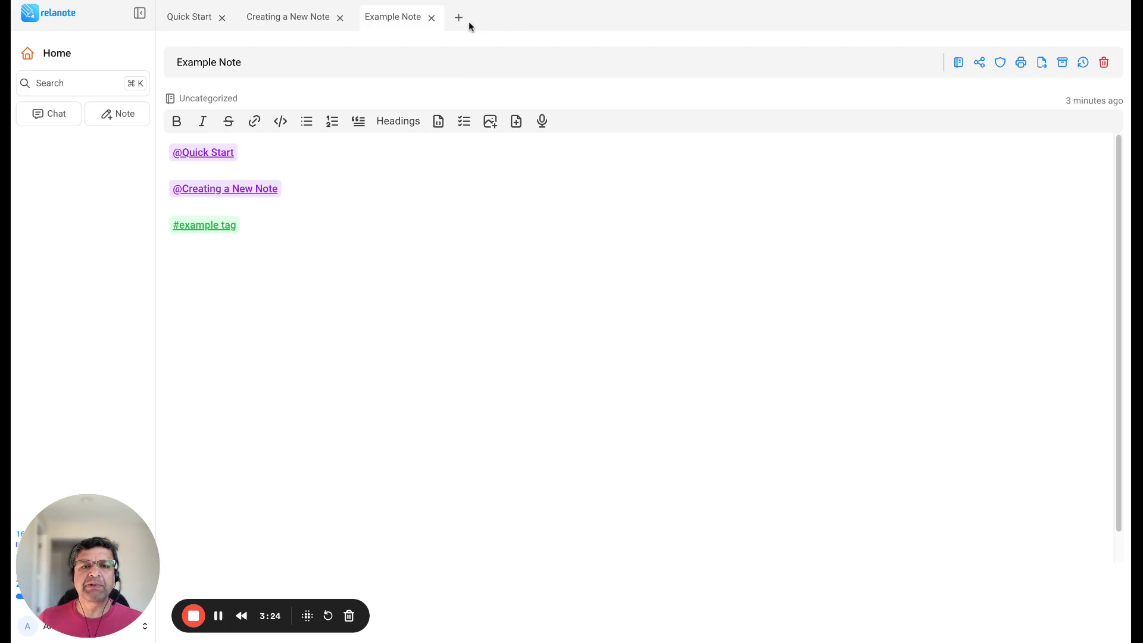
pyautogui.click(460, 18)
pyautogui.click(386, 221)
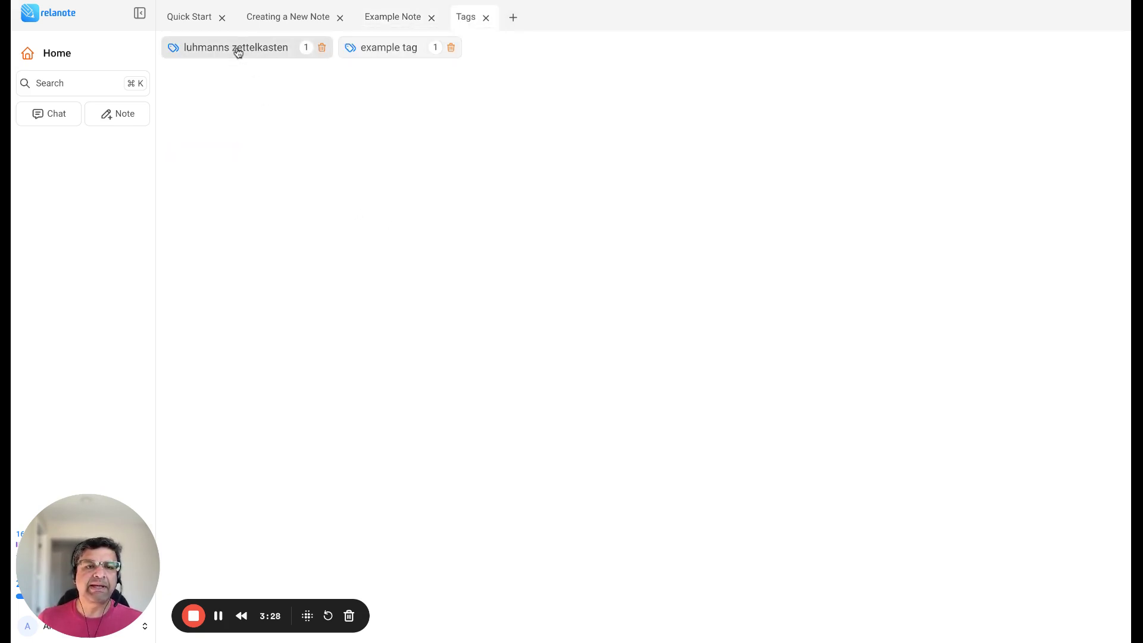
pyautogui.click(233, 56)
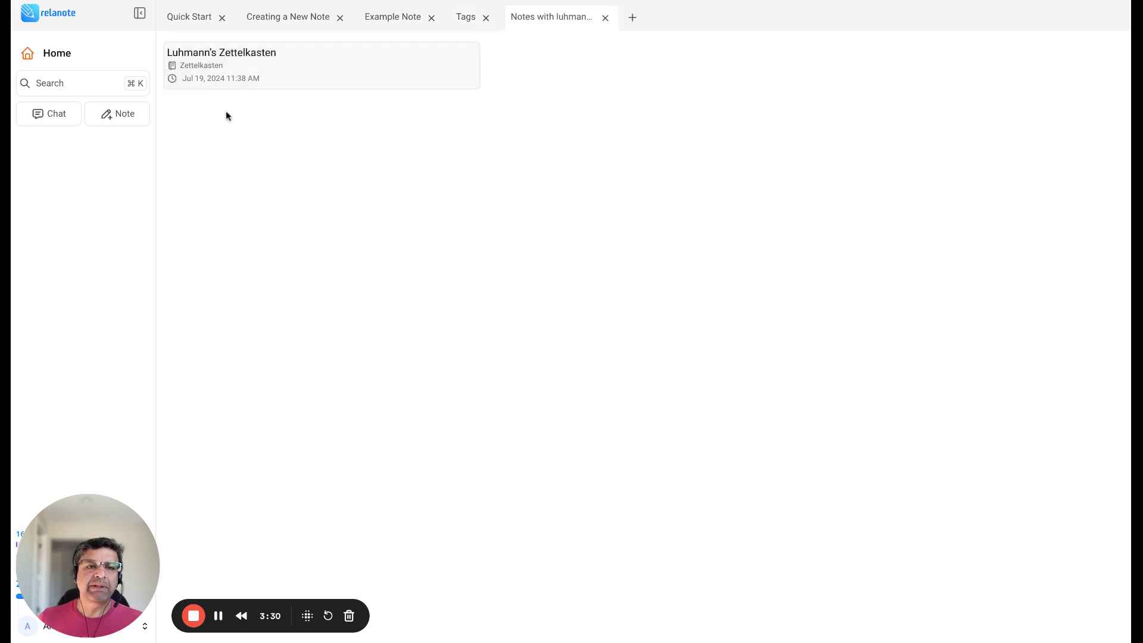
pyautogui.moveTo(210, 79)
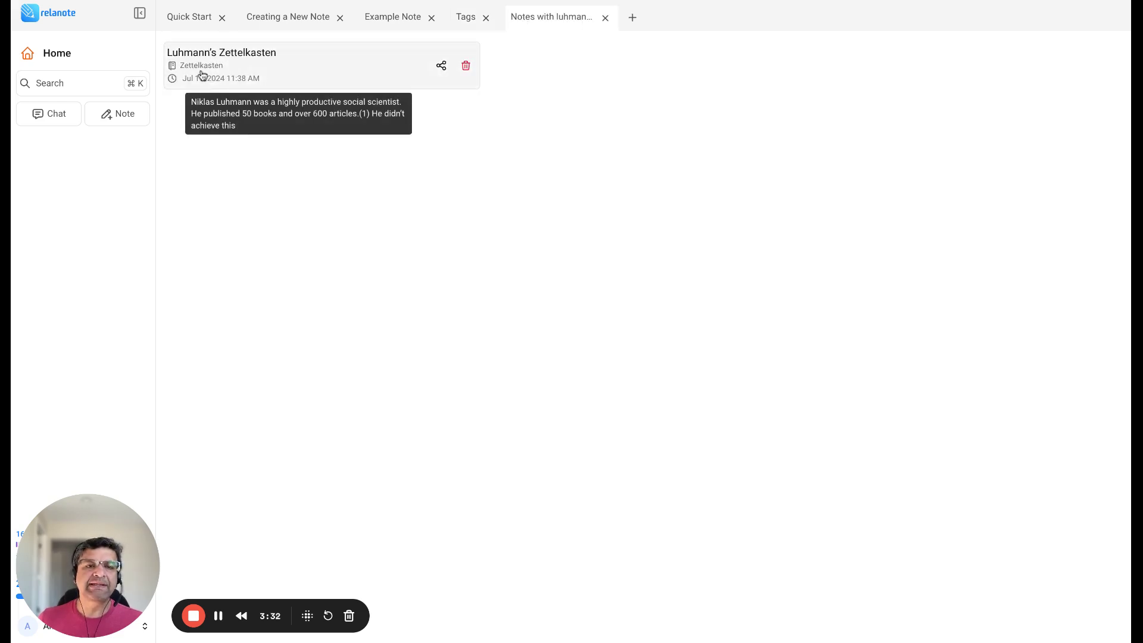
pyautogui.click(202, 73)
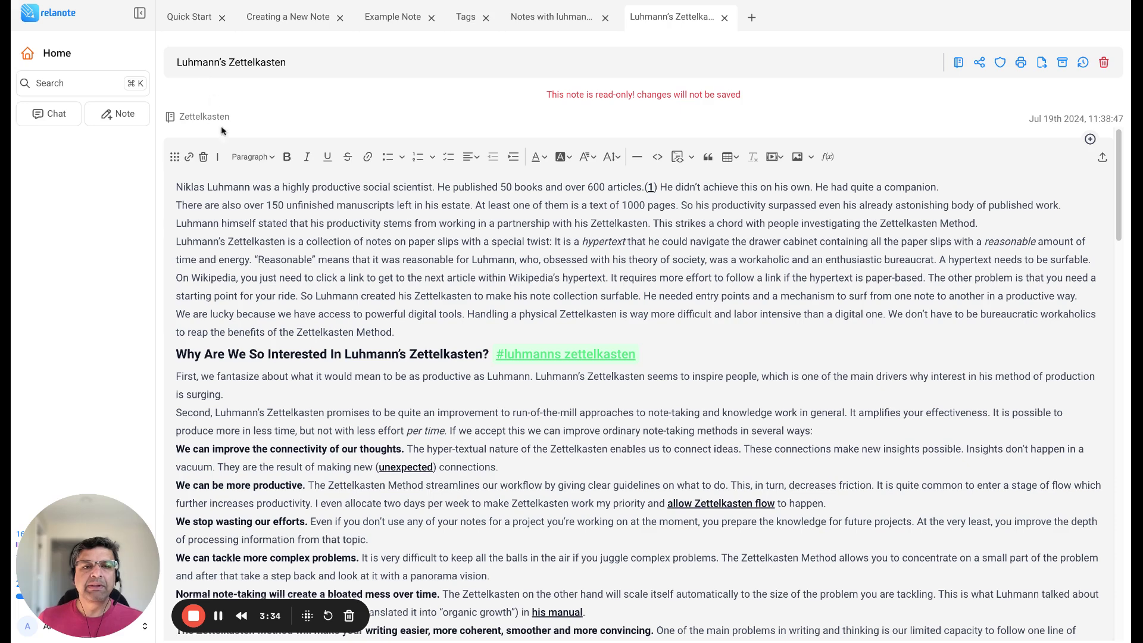
pyautogui.moveTo(638, 351); pyautogui.dragTo(494, 350)
pyautogui.click(709, 325)
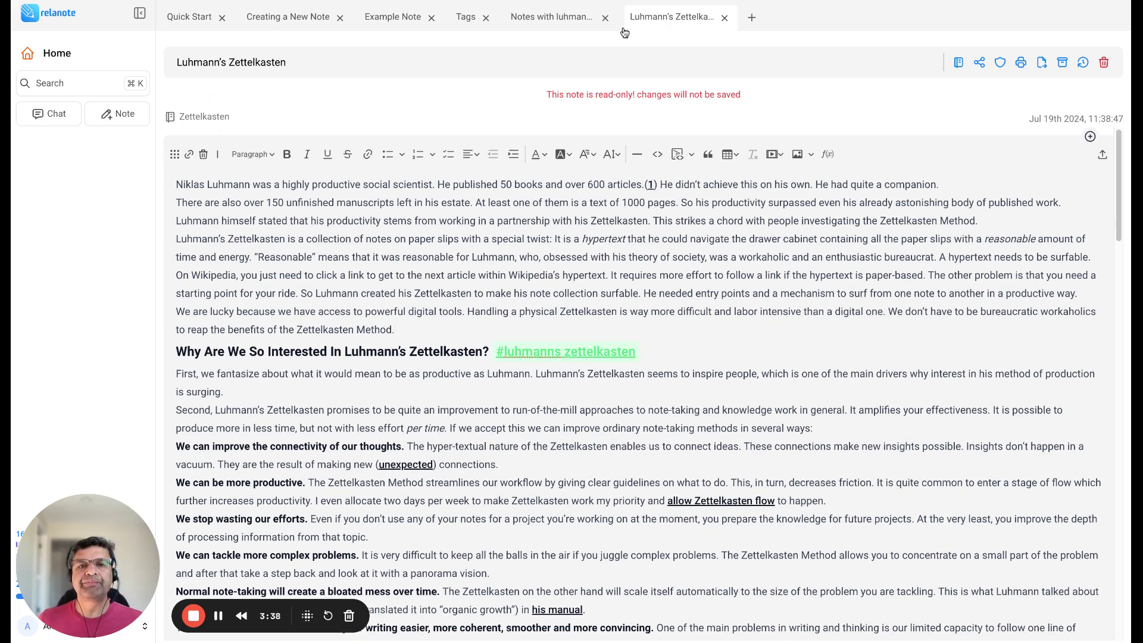
pyautogui.click(724, 19)
pyautogui.click(604, 19)
pyautogui.click(490, 21)
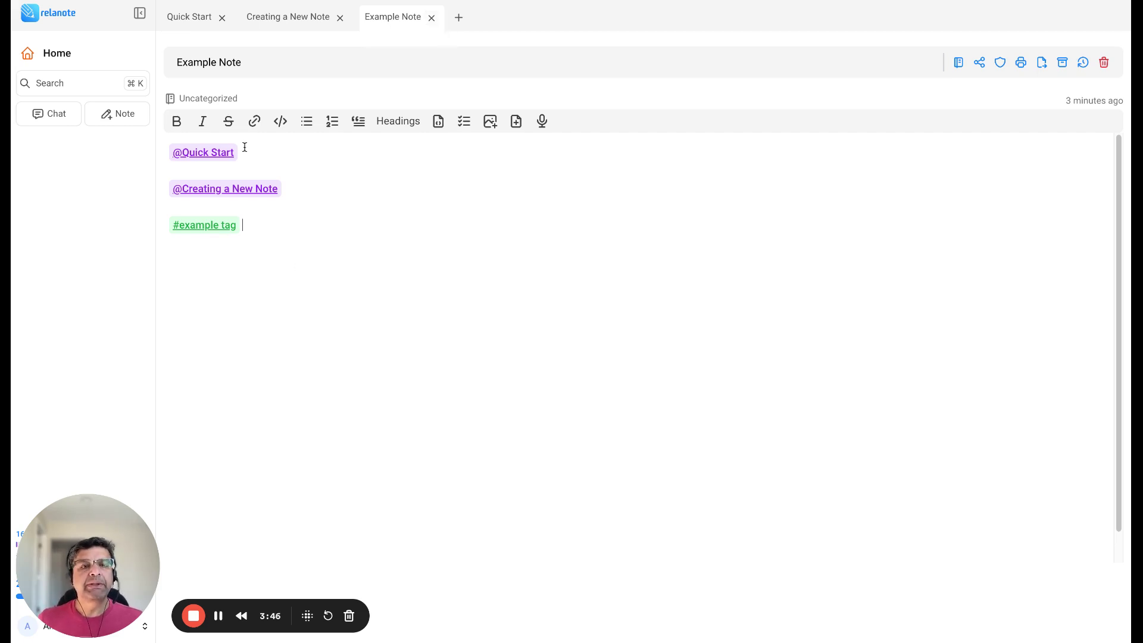
# Step: Insert the image example-new-note-link.png from media below the #example tag
pyautogui.click(192, 20)
pyautogui.moveTo(218, 268); pyautogui.dragTo(279, 284)
pyautogui.click(394, 19)
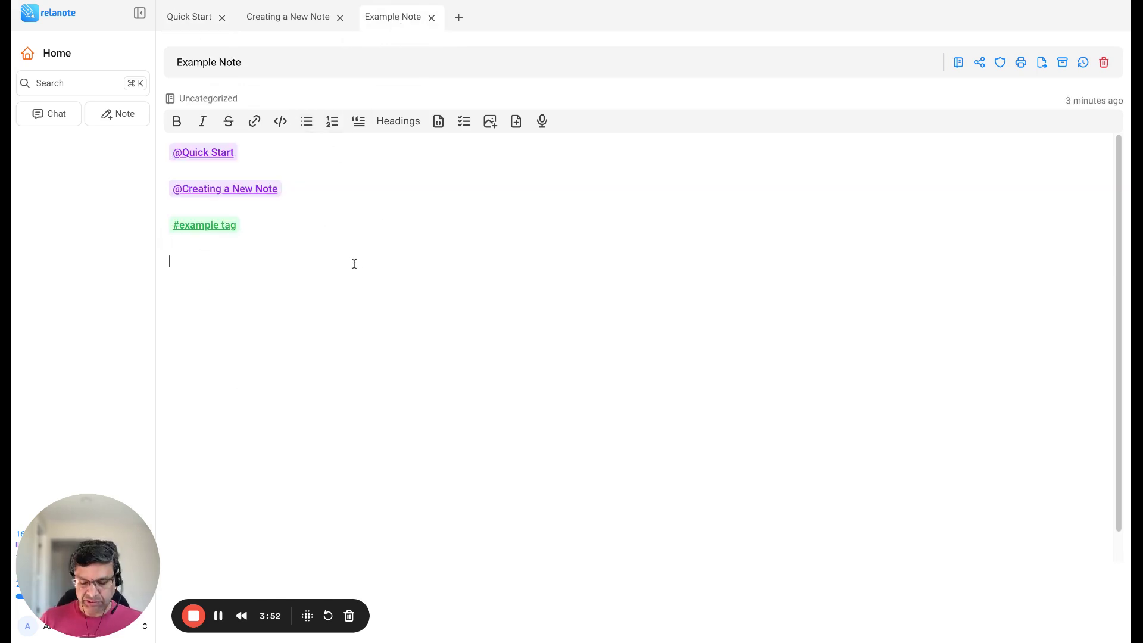
pyautogui.write('/')
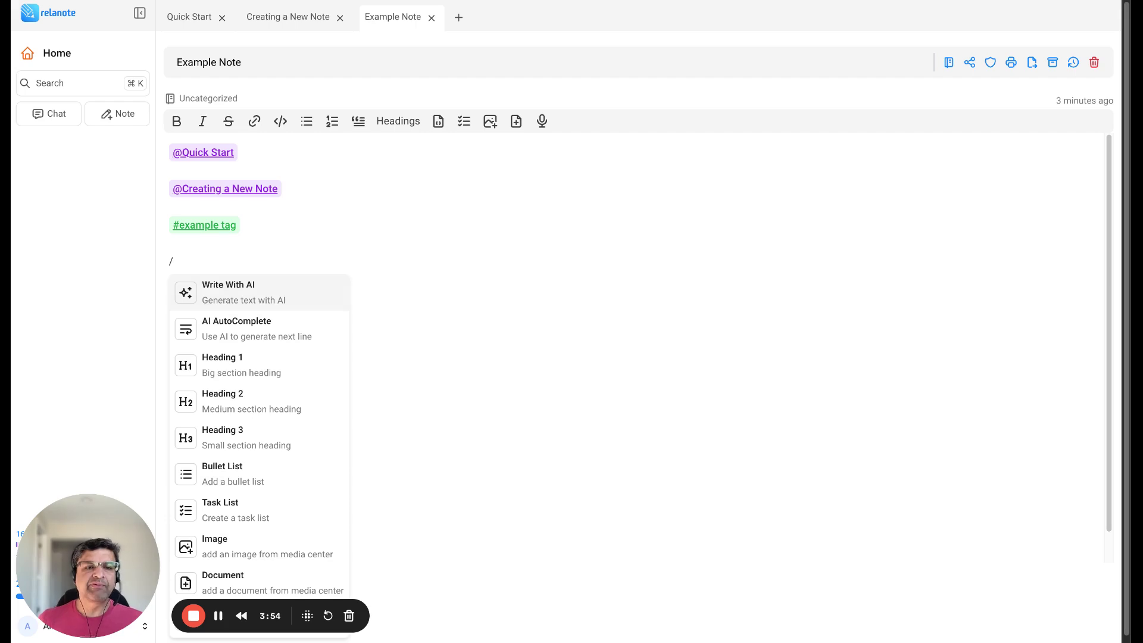
pyautogui.click(251, 549)
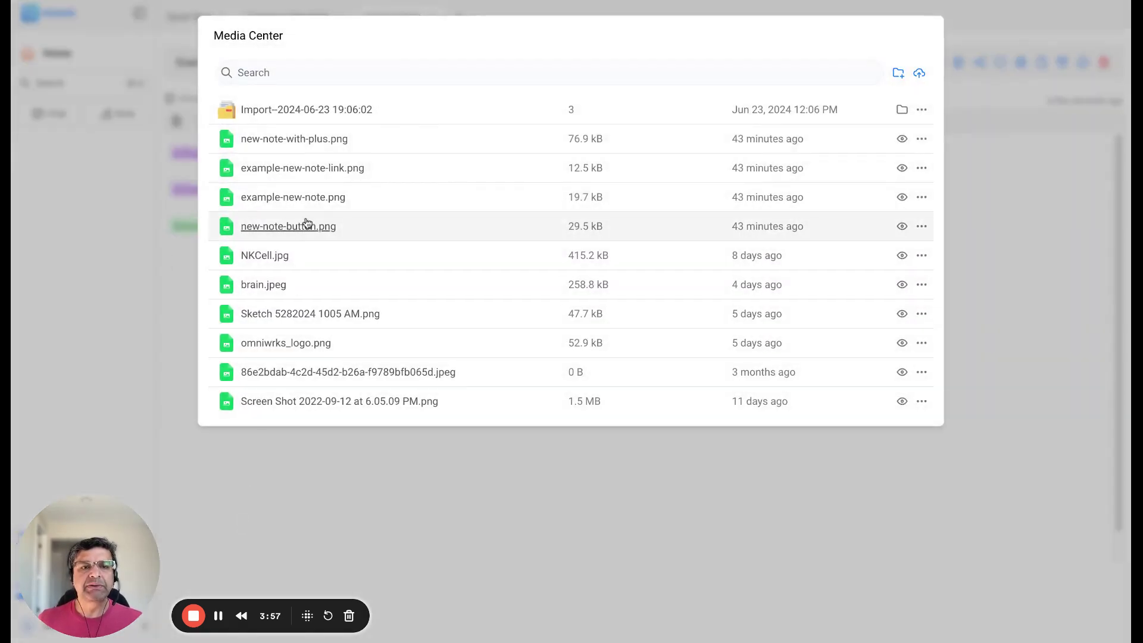
pyautogui.click(298, 169)
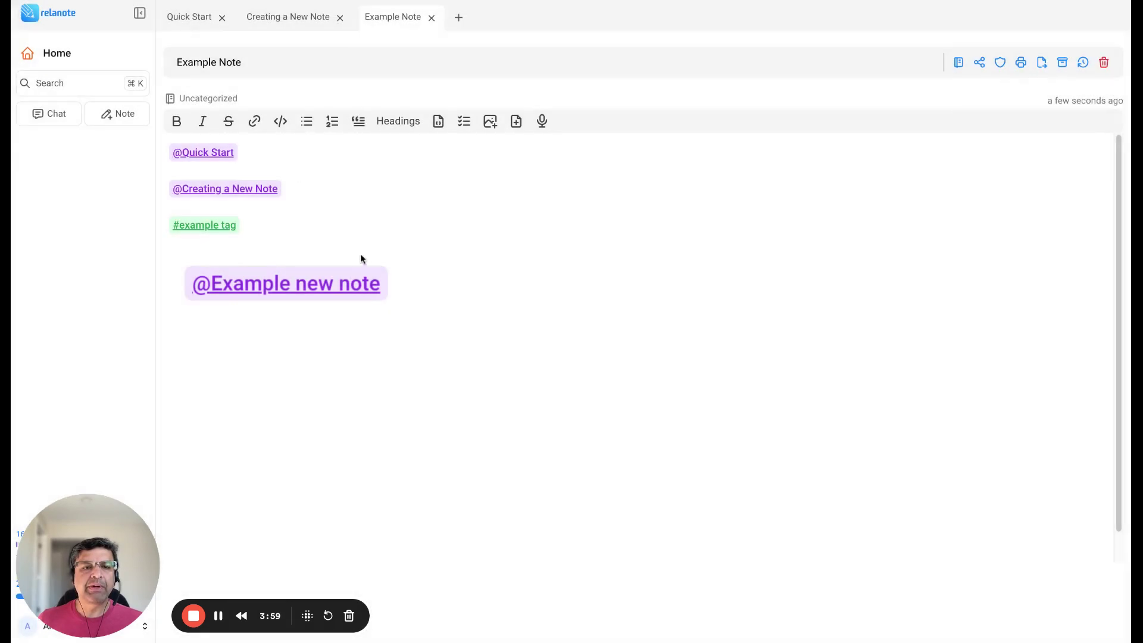
pyautogui.click(409, 277)
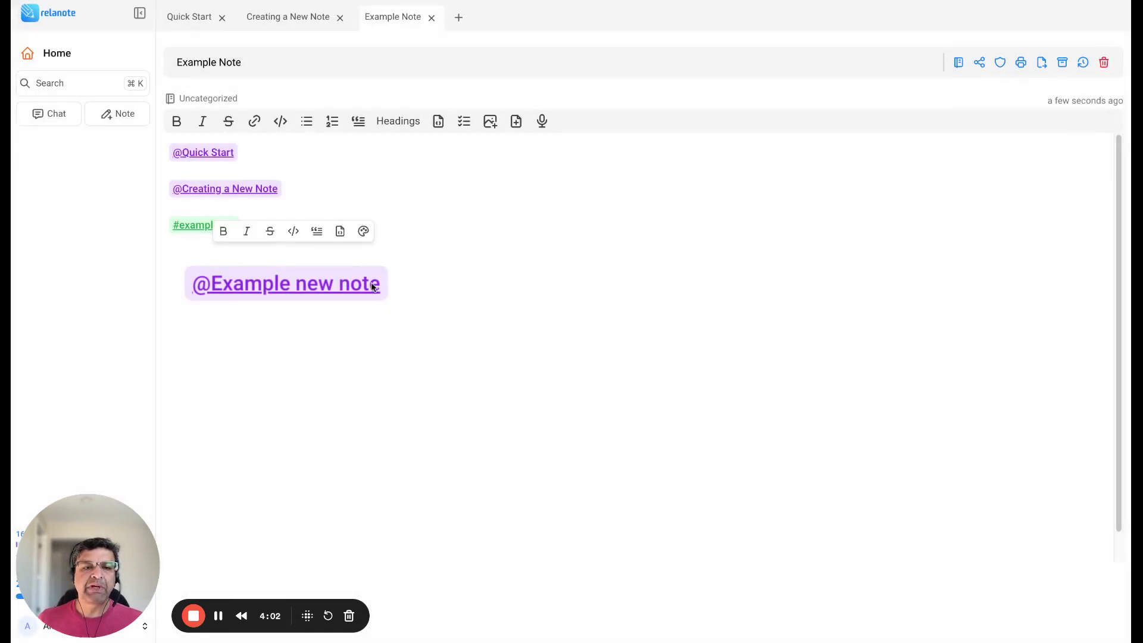
pyautogui.click(429, 293)
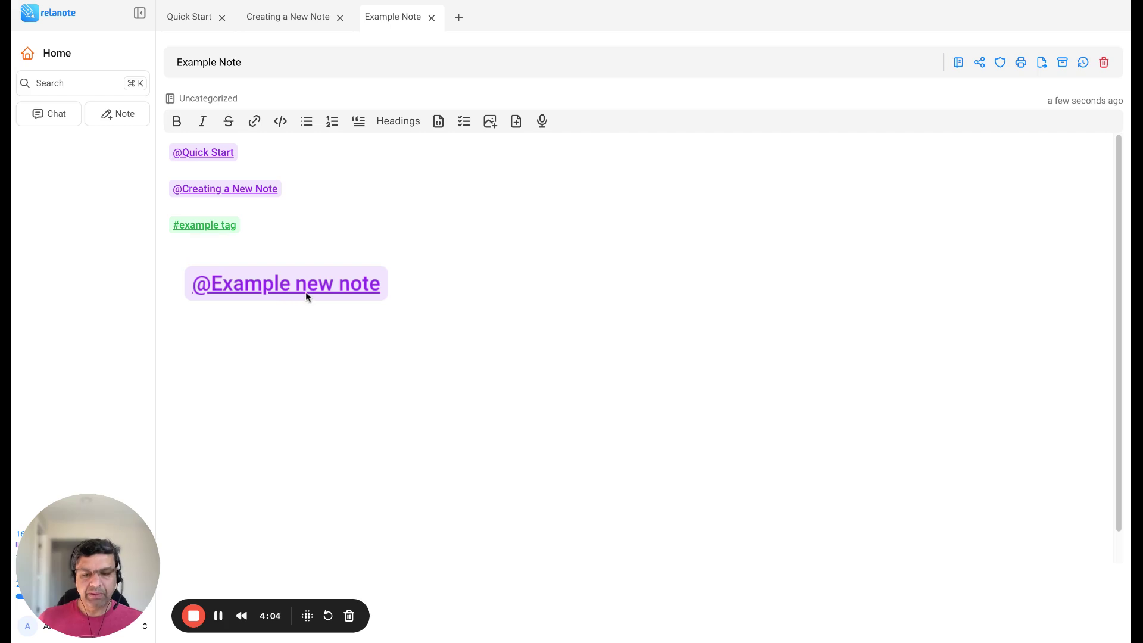
pyautogui.press('BackSpace')
pyautogui.press('Return')
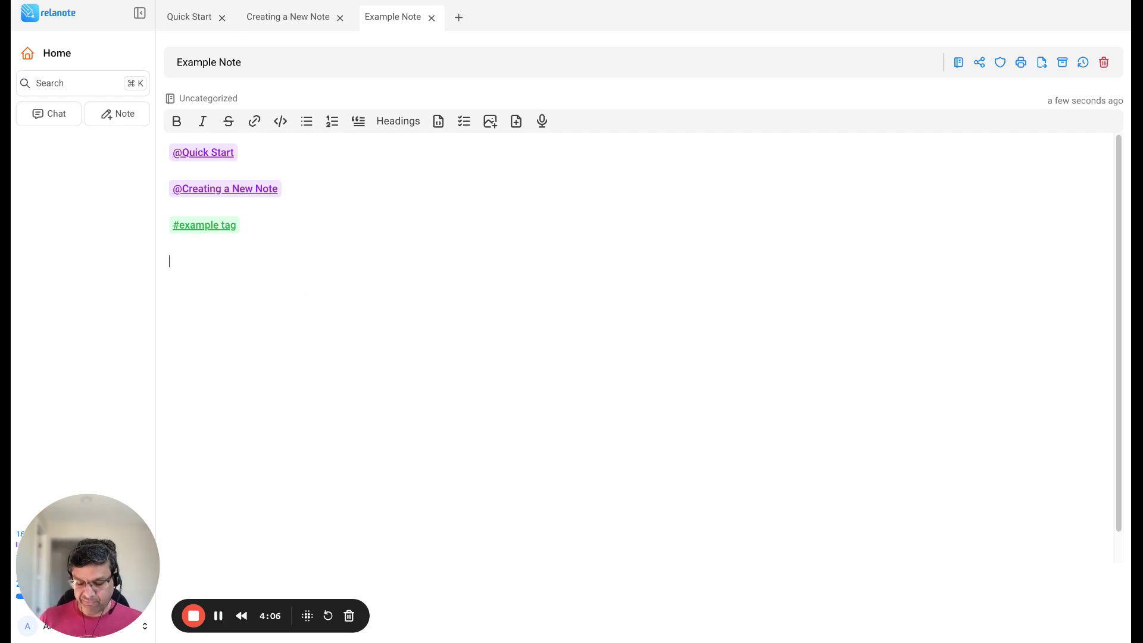
pyautogui.write('/')
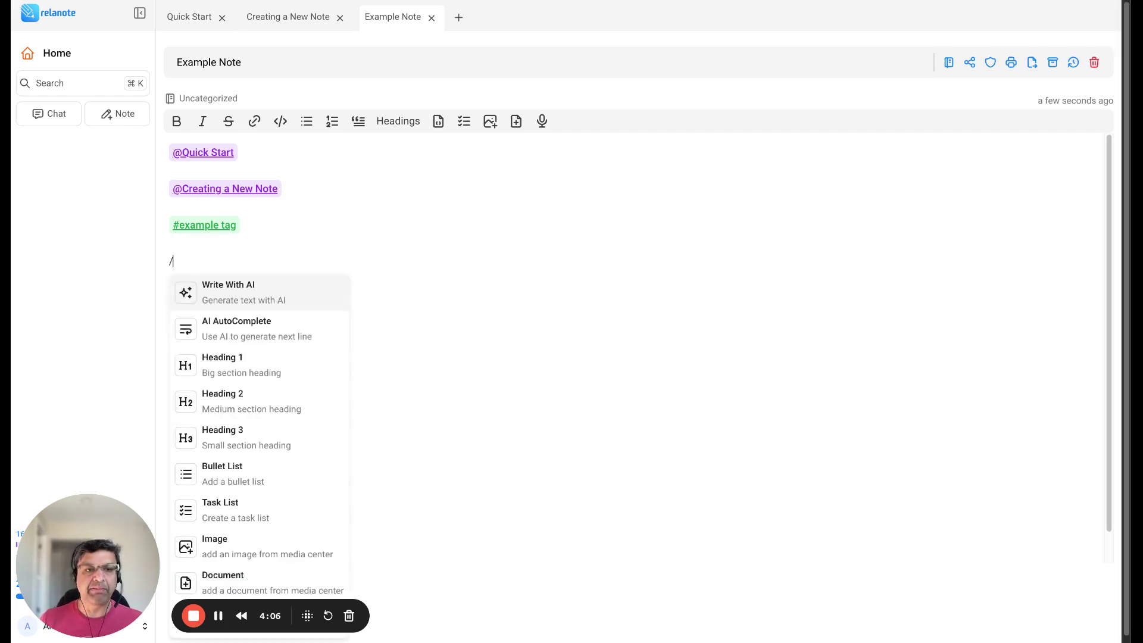
pyautogui.click(248, 537)
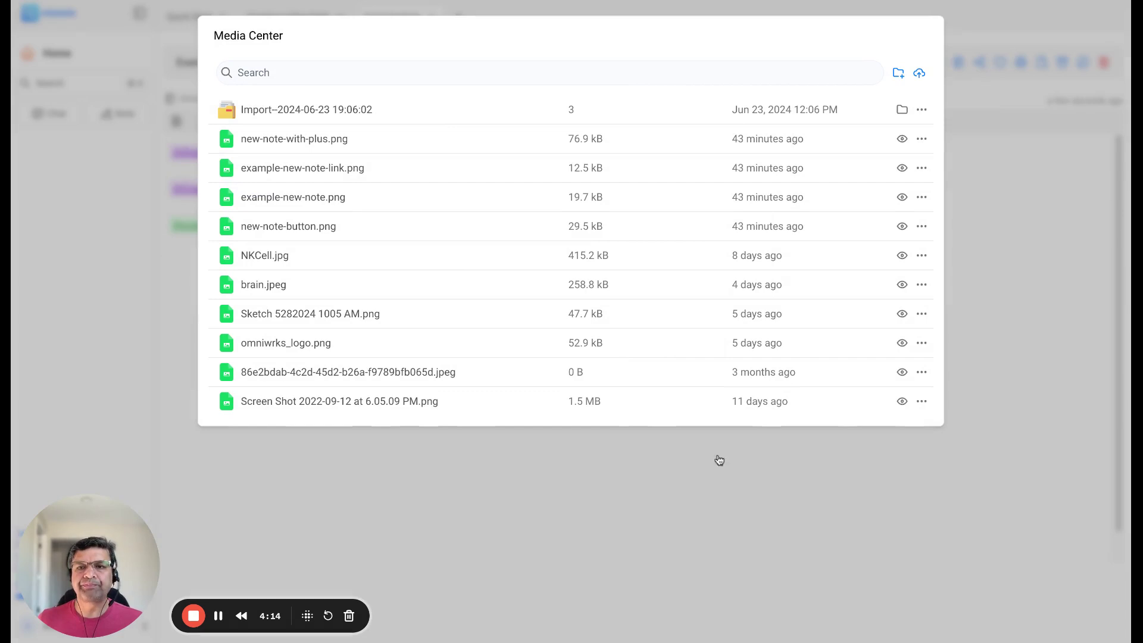
pyautogui.click(568, 475)
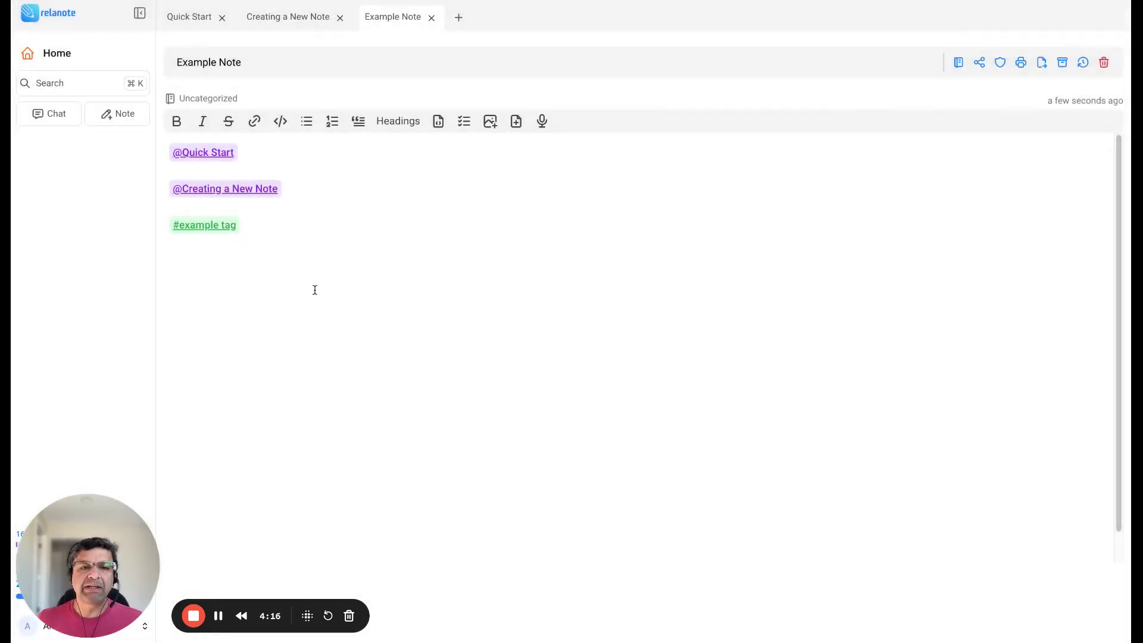
pyautogui.click(491, 123)
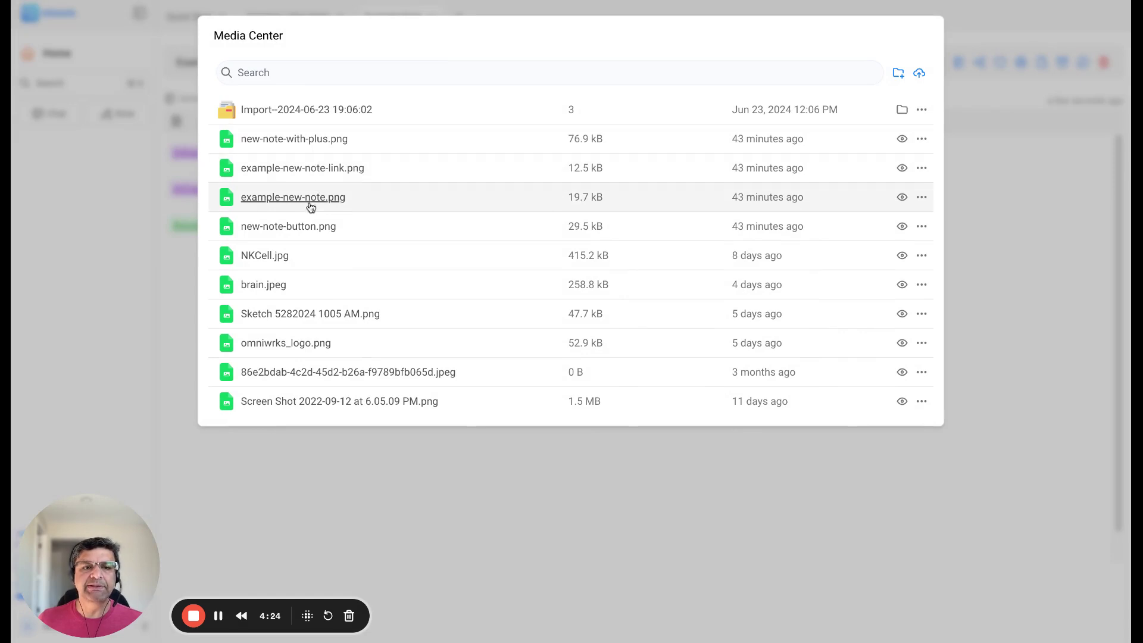
pyautogui.click(316, 172)
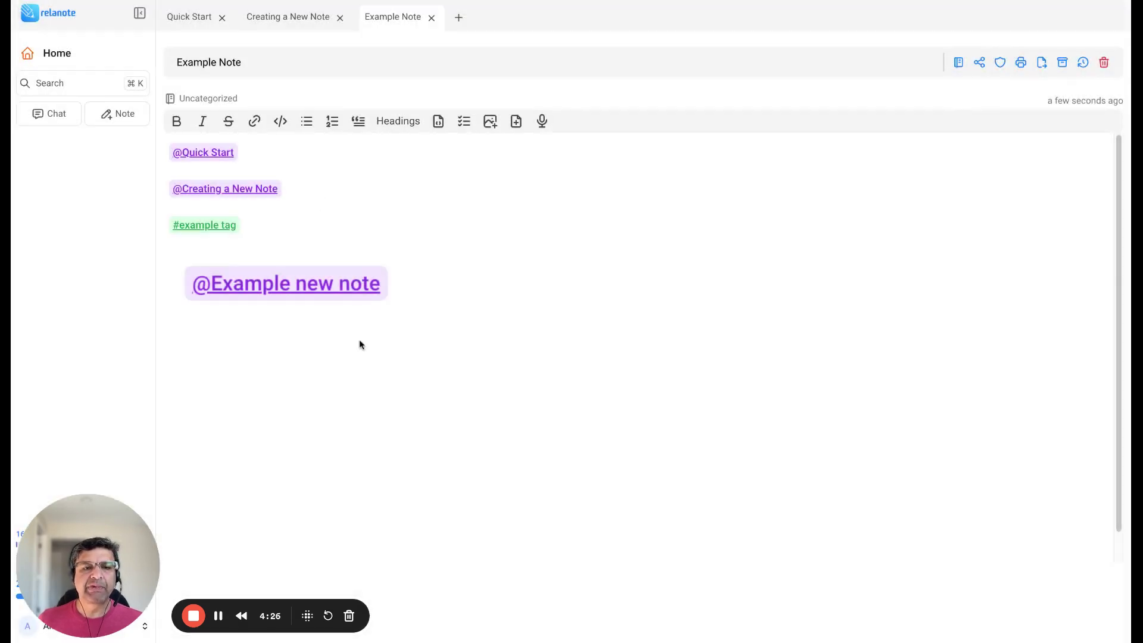
pyautogui.click(439, 307)
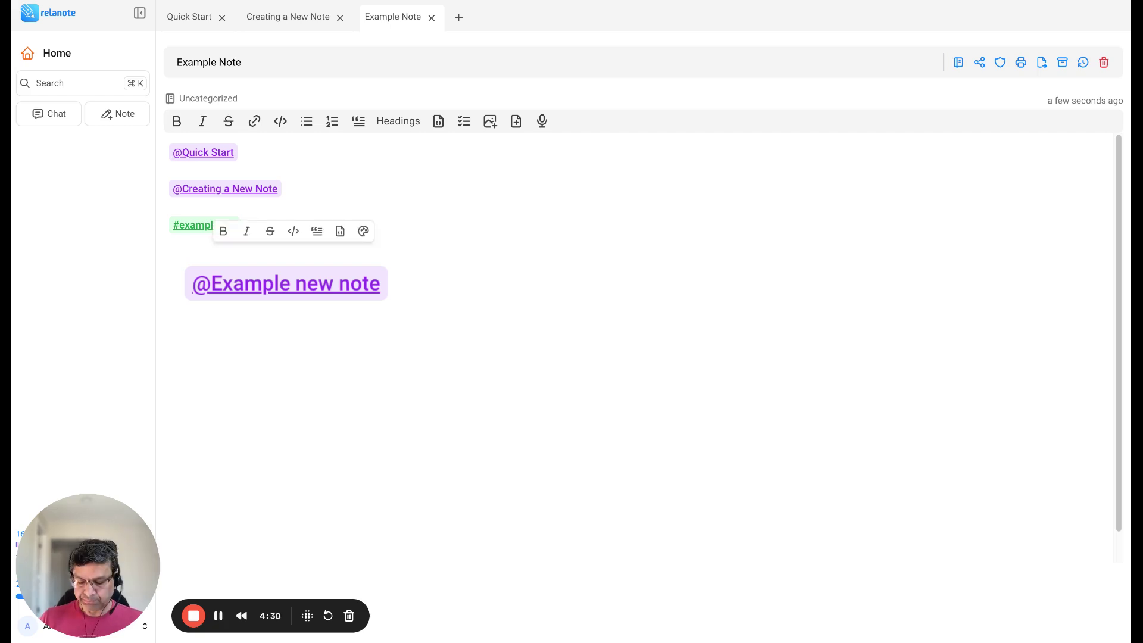
pyautogui.press('Return')
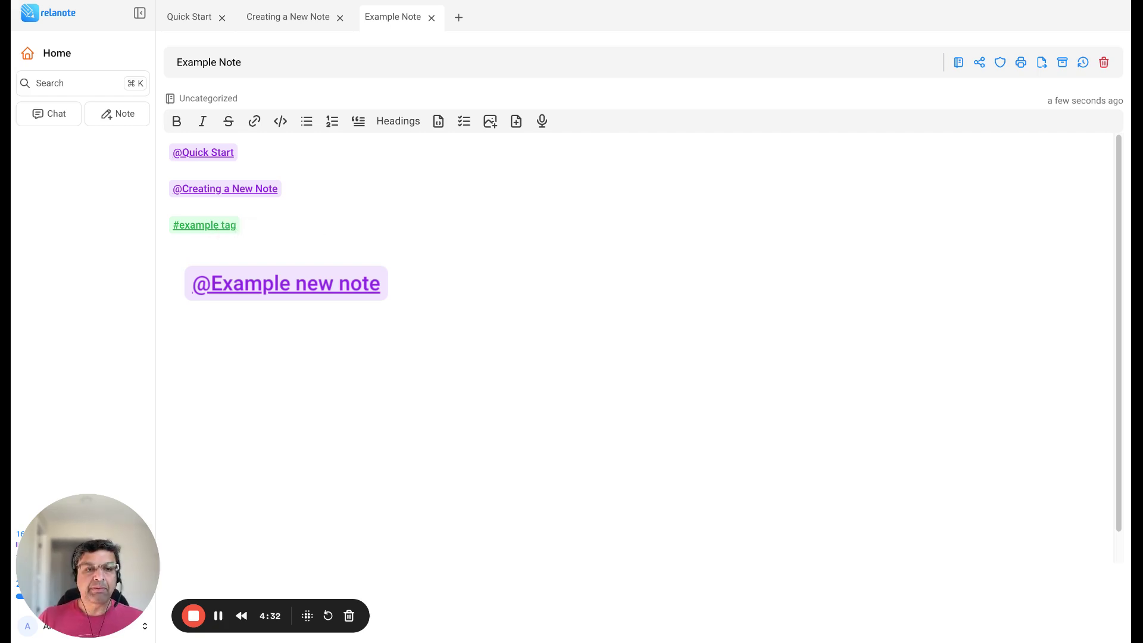
pyautogui.press('BackSpace')
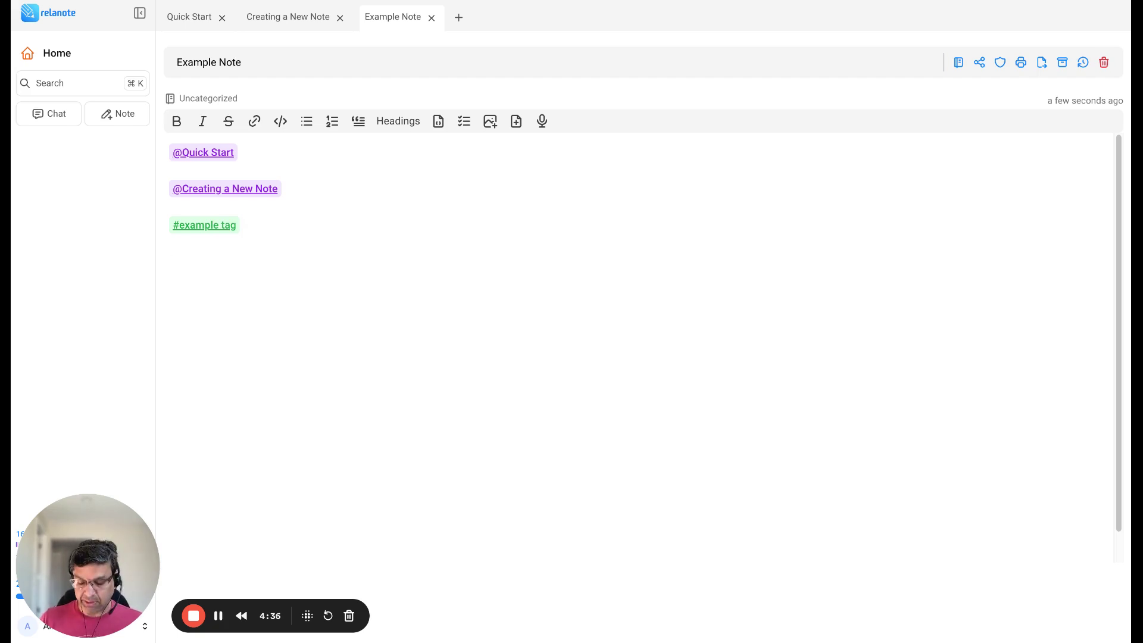
# Step: Embed Recording_1726803558986.webm from the Media Center using the slash-menu Document option
pyautogui.write('/')
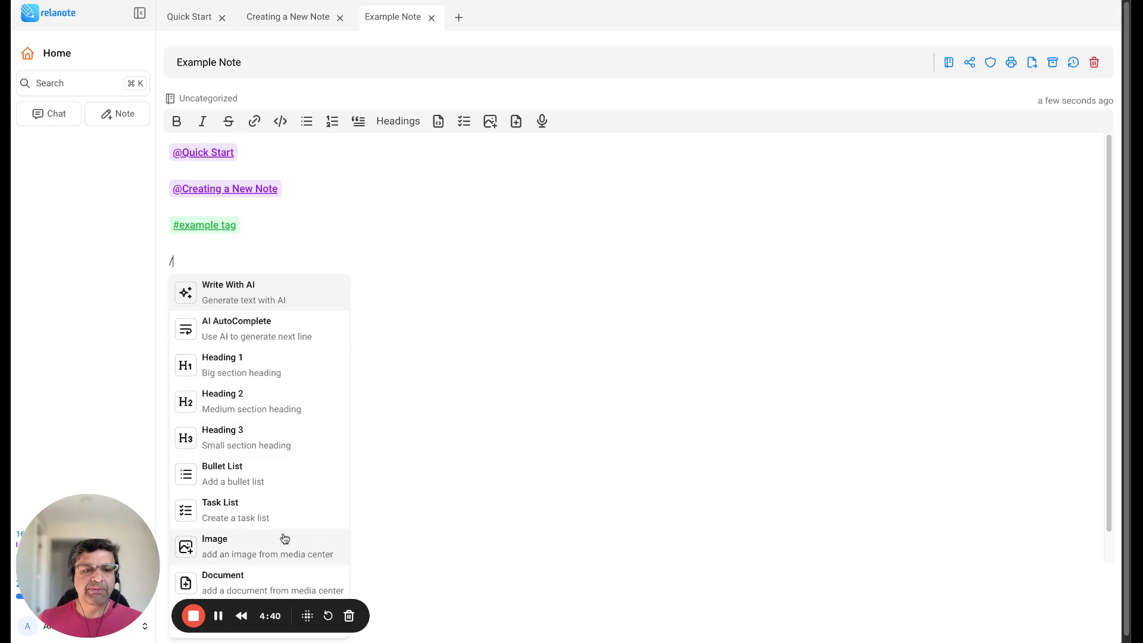
pyautogui.click(268, 586)
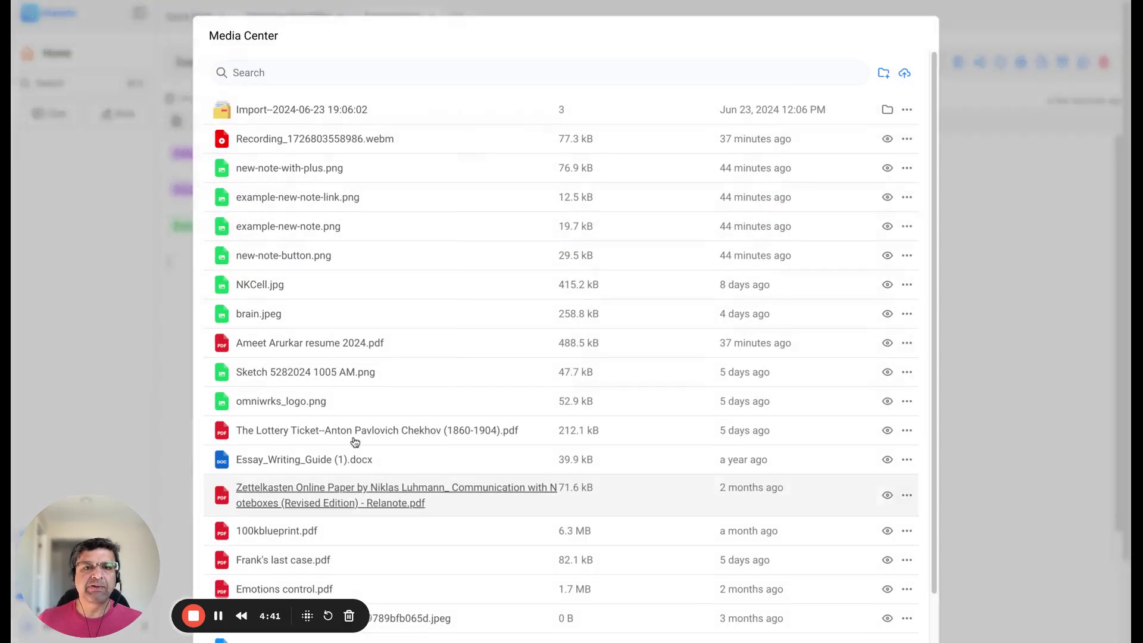
pyautogui.click(344, 143)
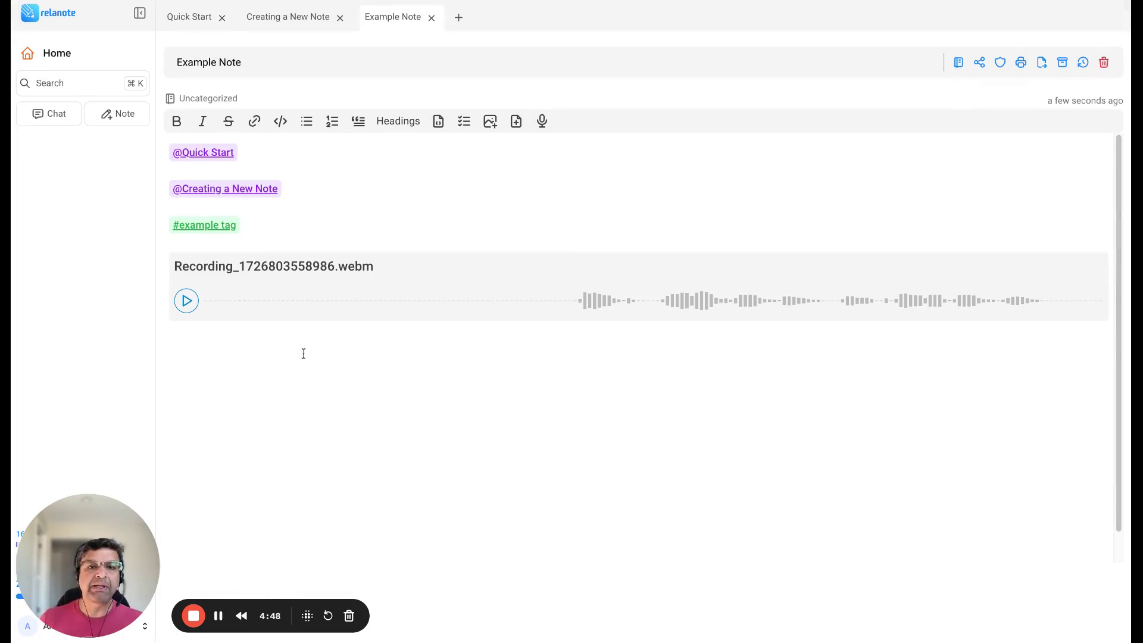
# Step: Attach The Lottery Ticket PDF by Chekhov from the media center to the Example Note
pyautogui.click(517, 123)
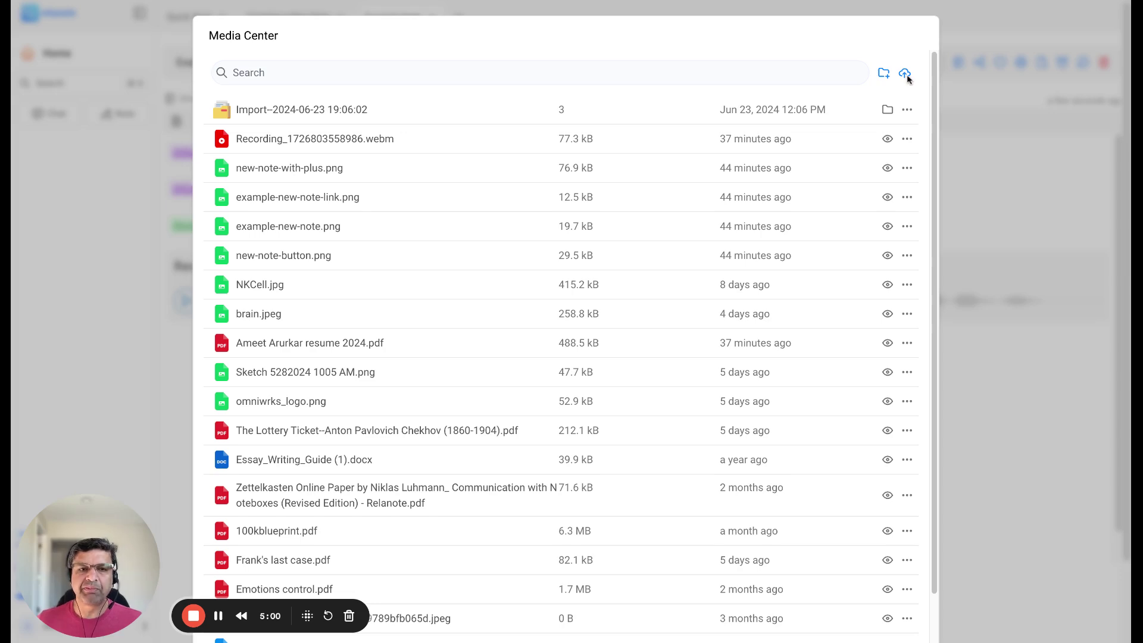
pyautogui.scroll(-2, 296, 366)
pyautogui.click(296, 346)
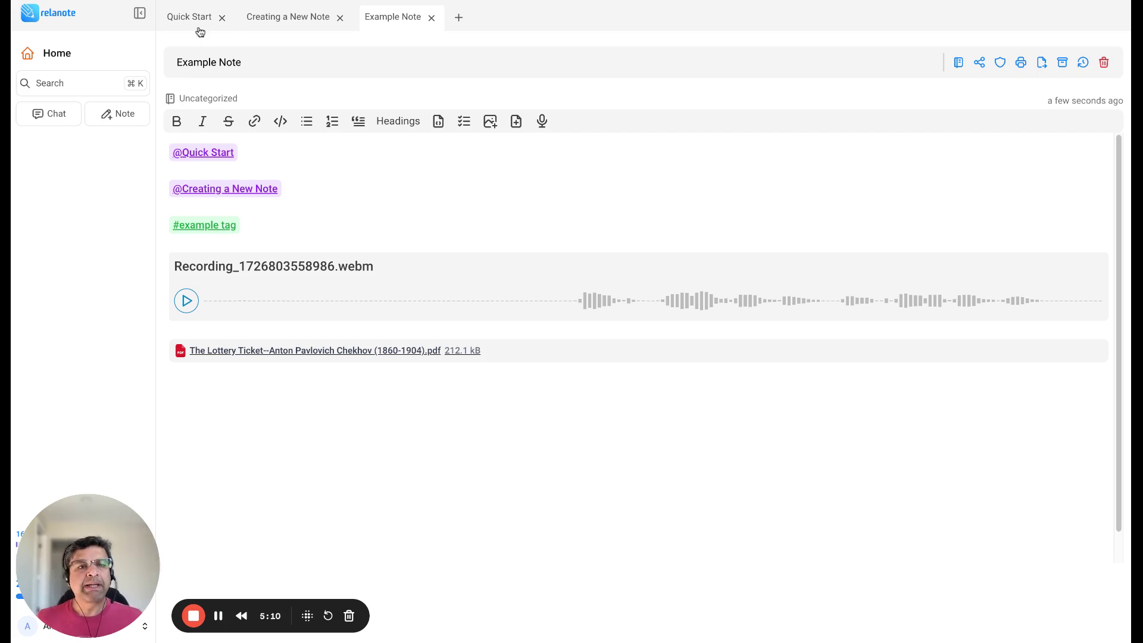
# Step: Look over the Quick Start and Creating a New Note notes, then return to the Example Note
pyautogui.click(199, 24)
pyautogui.moveTo(352, 303); pyautogui.dragTo(209, 302)
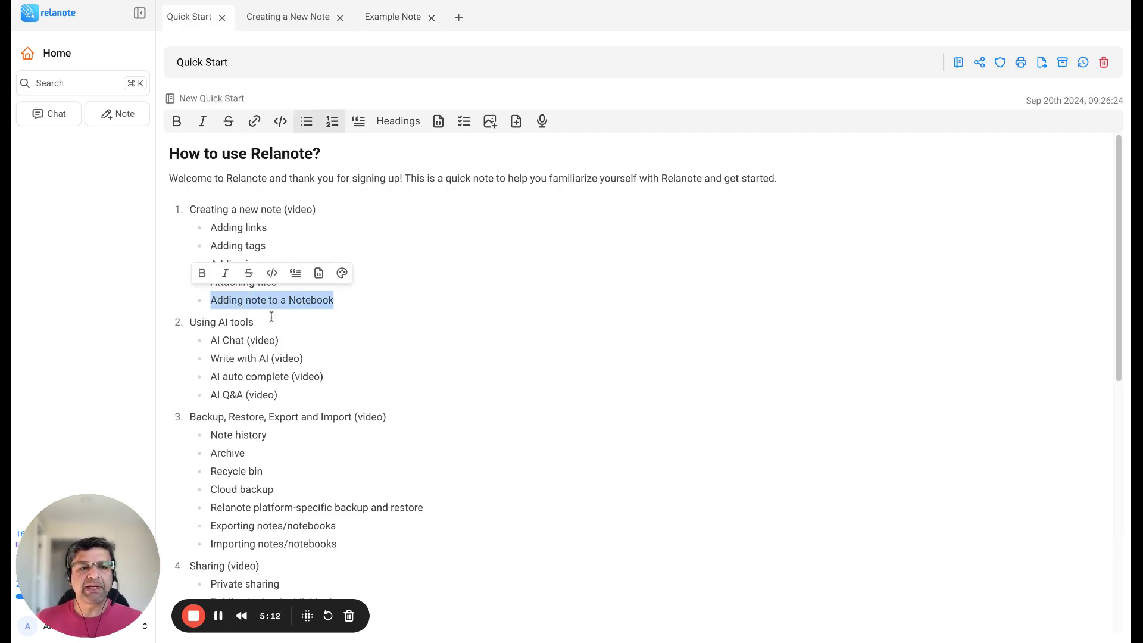
pyautogui.click(282, 24)
pyautogui.click(390, 18)
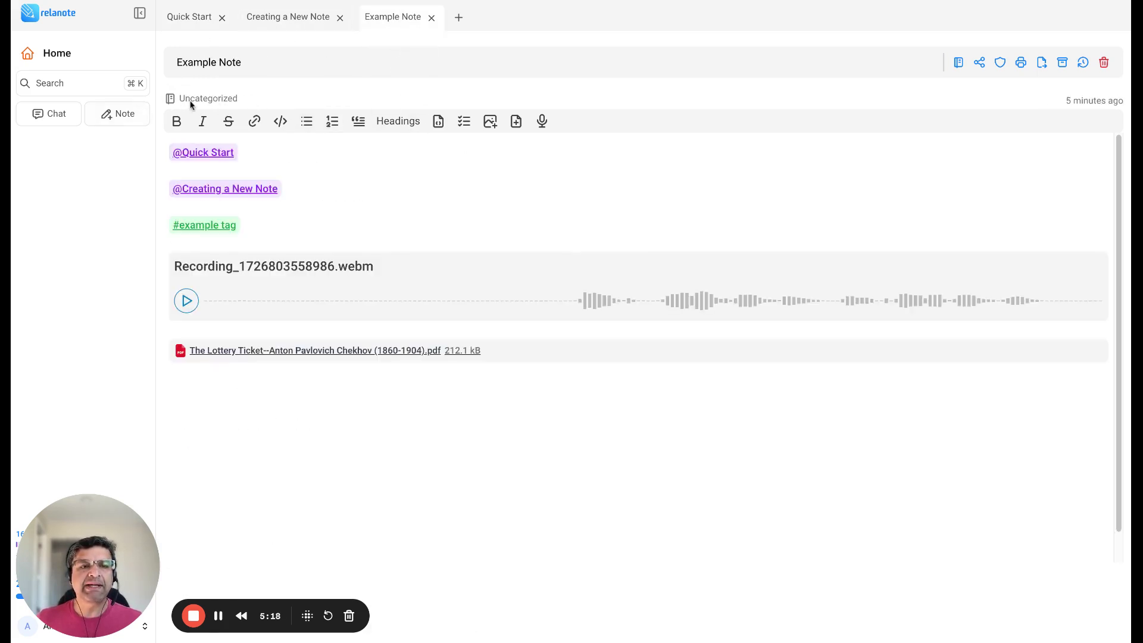
# Step: Select New Quick Start as the Example Note's notebook and save it there
pyautogui.click(958, 62)
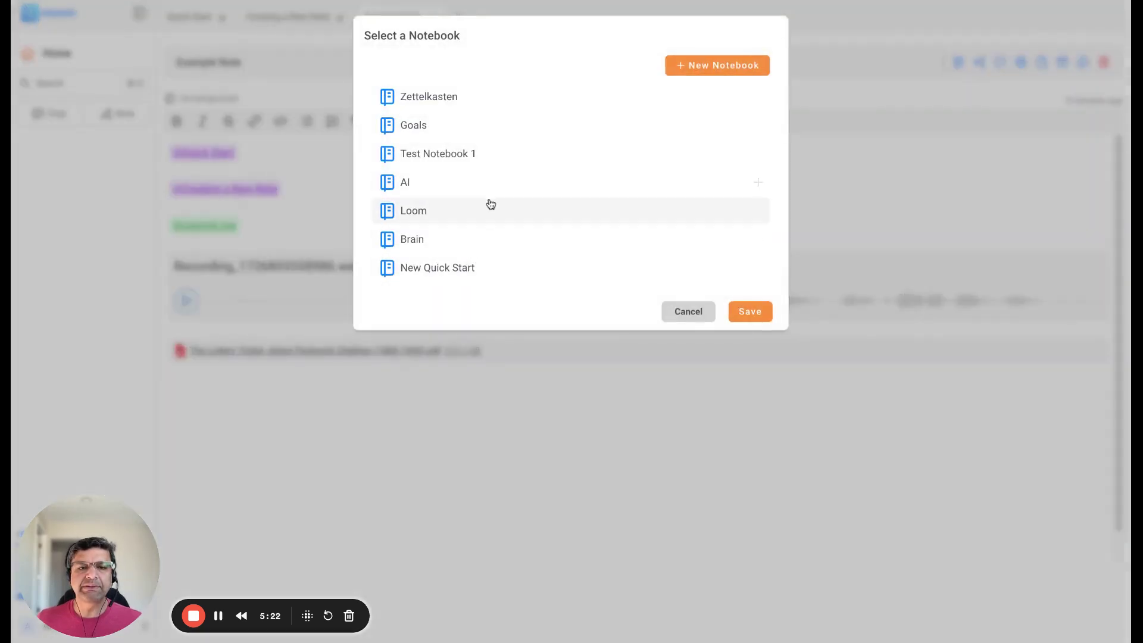
pyautogui.click(452, 270)
pyautogui.click(682, 310)
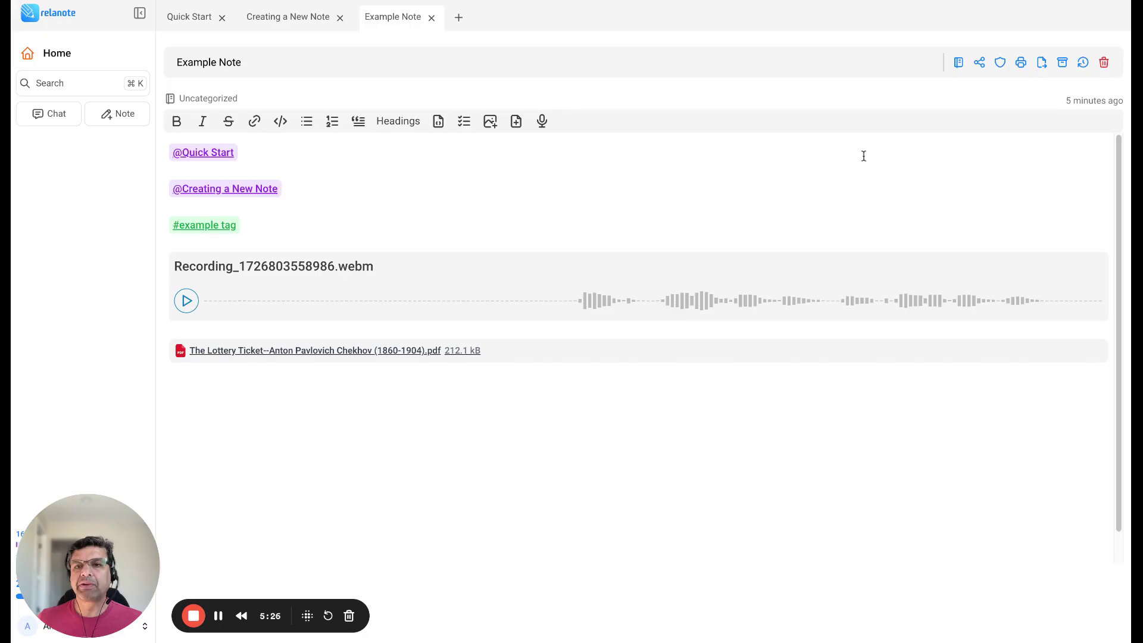
pyautogui.click(959, 64)
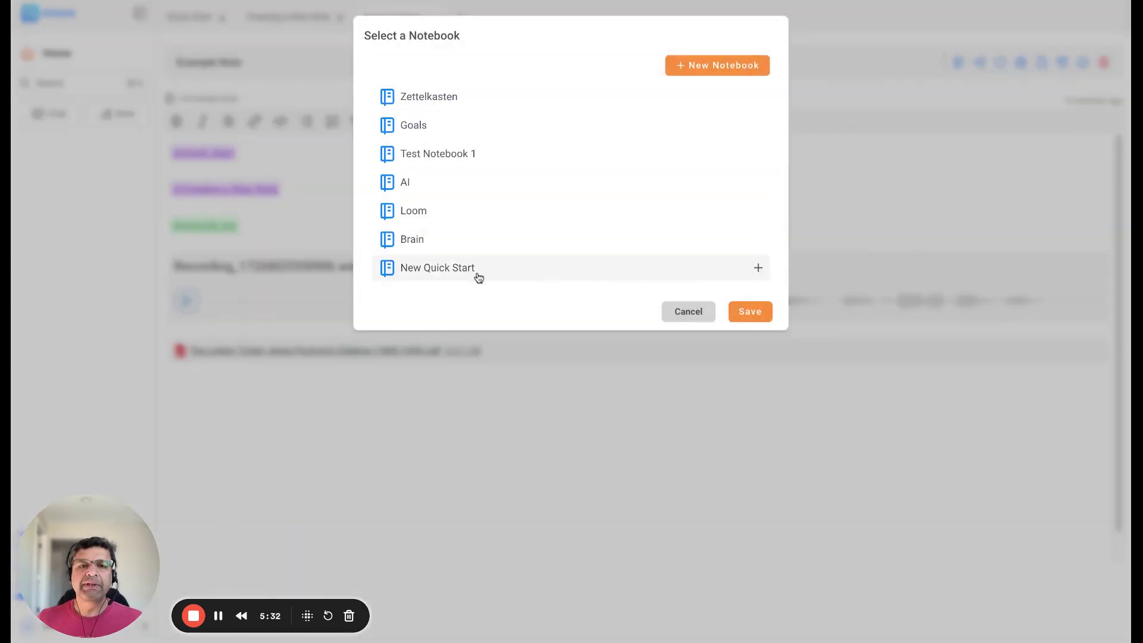
pyautogui.click(448, 269)
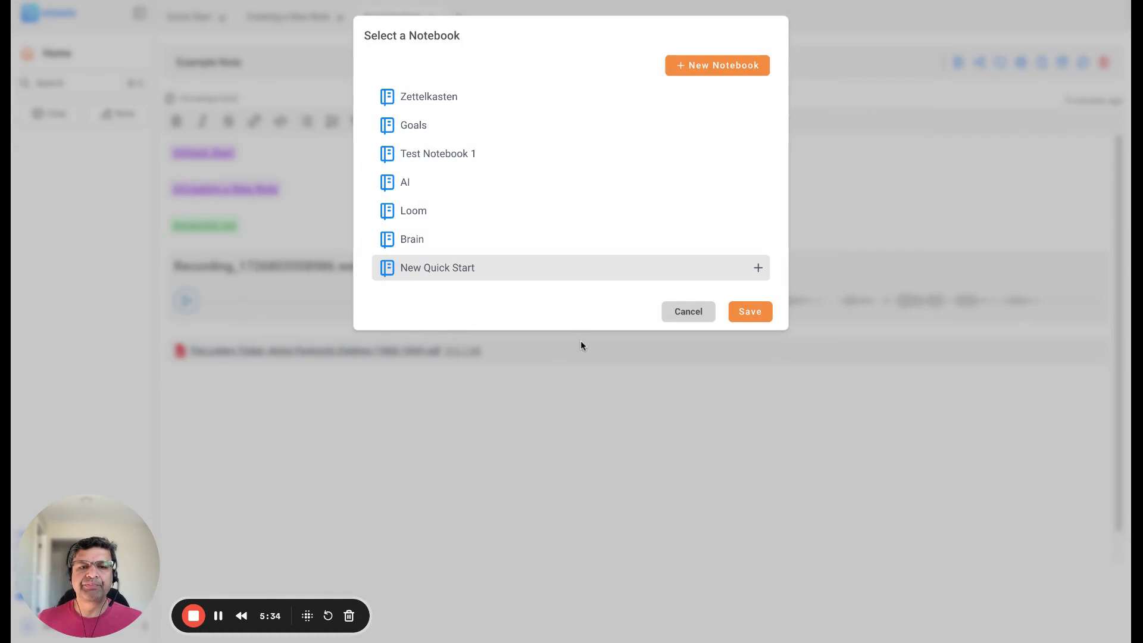
pyautogui.click(738, 65)
pyautogui.click(686, 108)
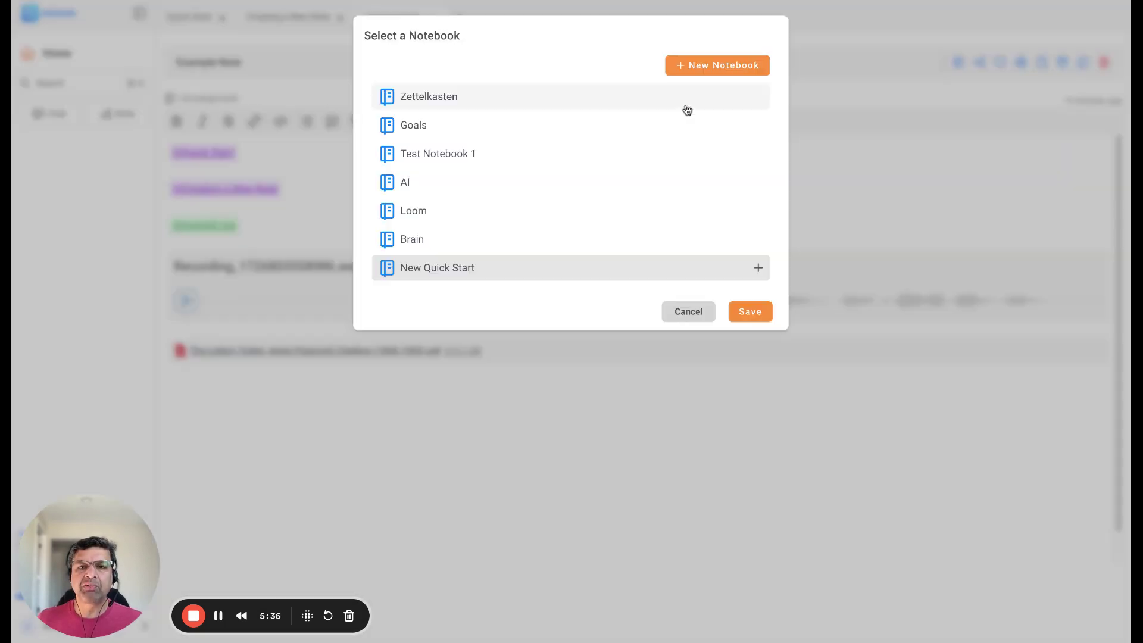
pyautogui.click(475, 272)
pyautogui.click(754, 315)
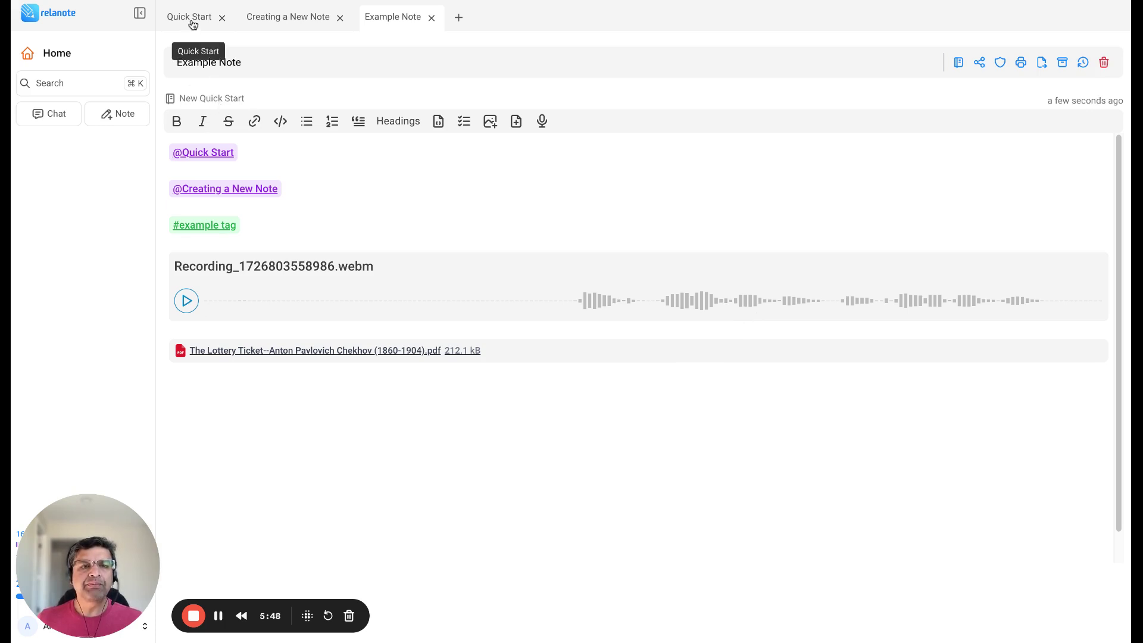
# Step: Switch to the Quick Start note showing the How to use Relanote? guide
pyautogui.click(192, 25)
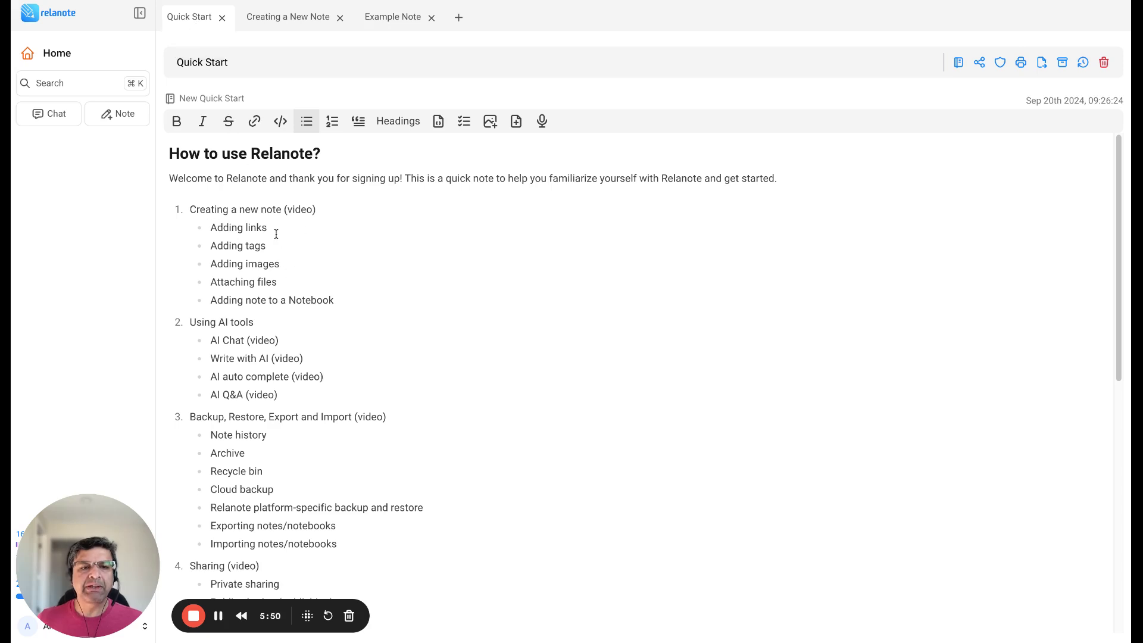